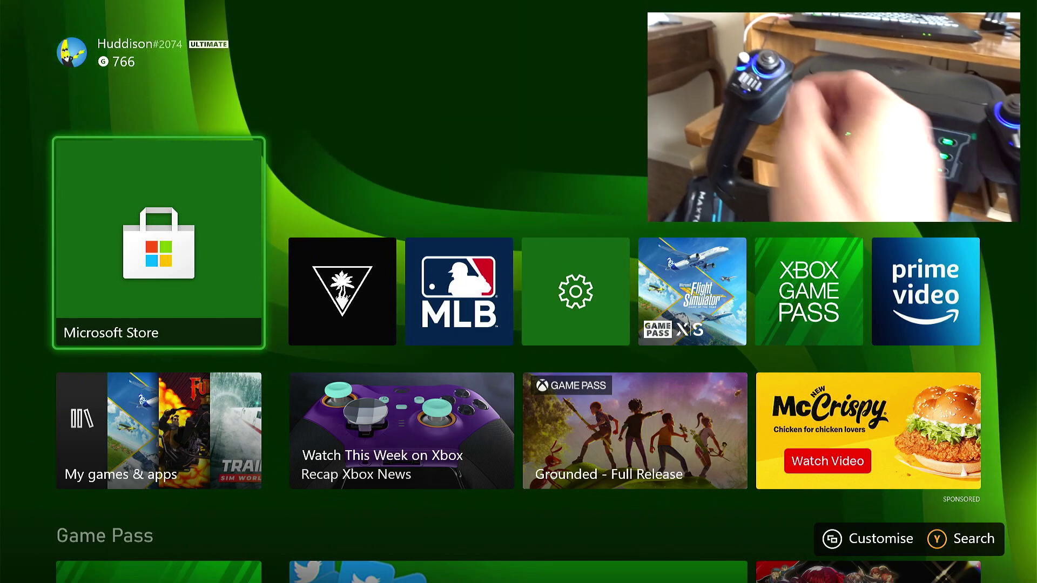
key(Right)
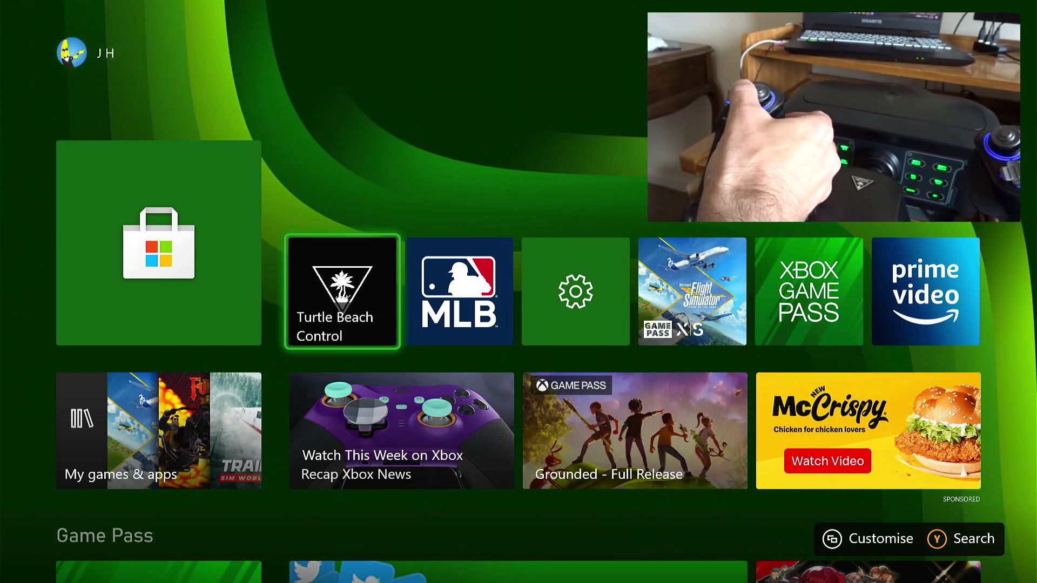
key(Right)
key(Right)
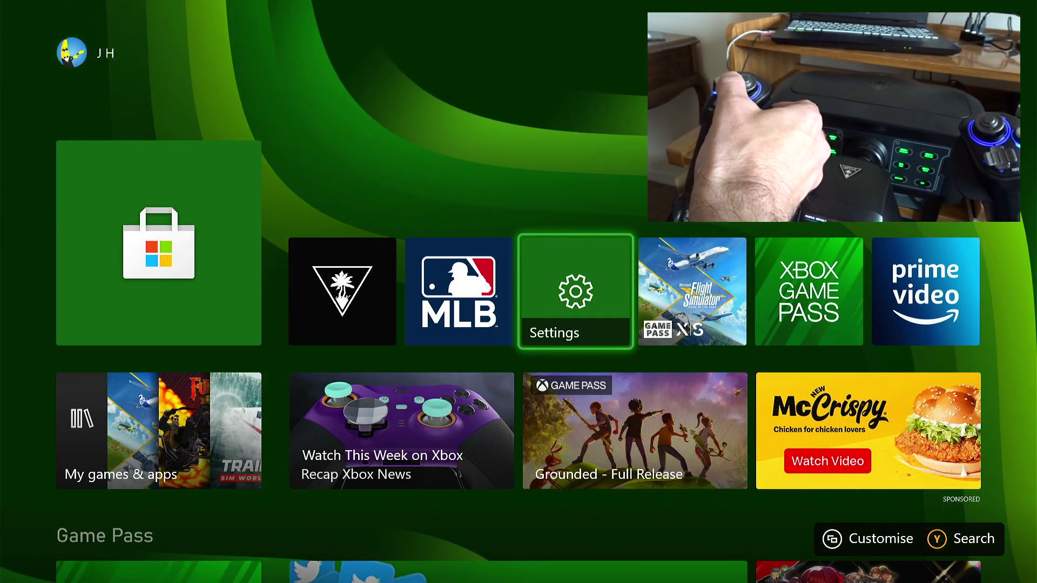
key(Right)
key(Left)
key(Left)
key(Left)
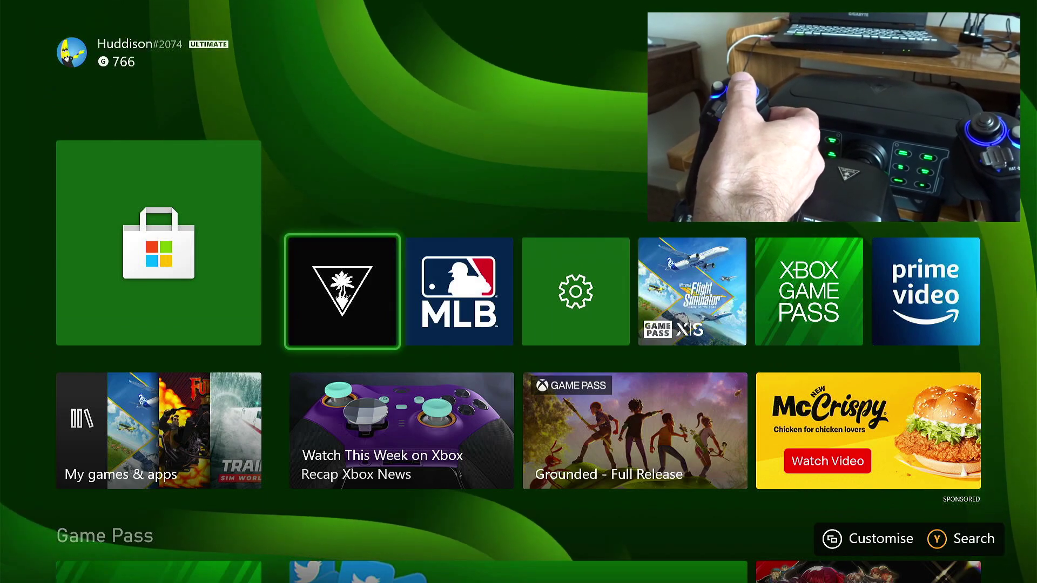
key(Left)
key(Right)
key(Right)
key(Right)
key(Left)
key(Left)
key(Left)
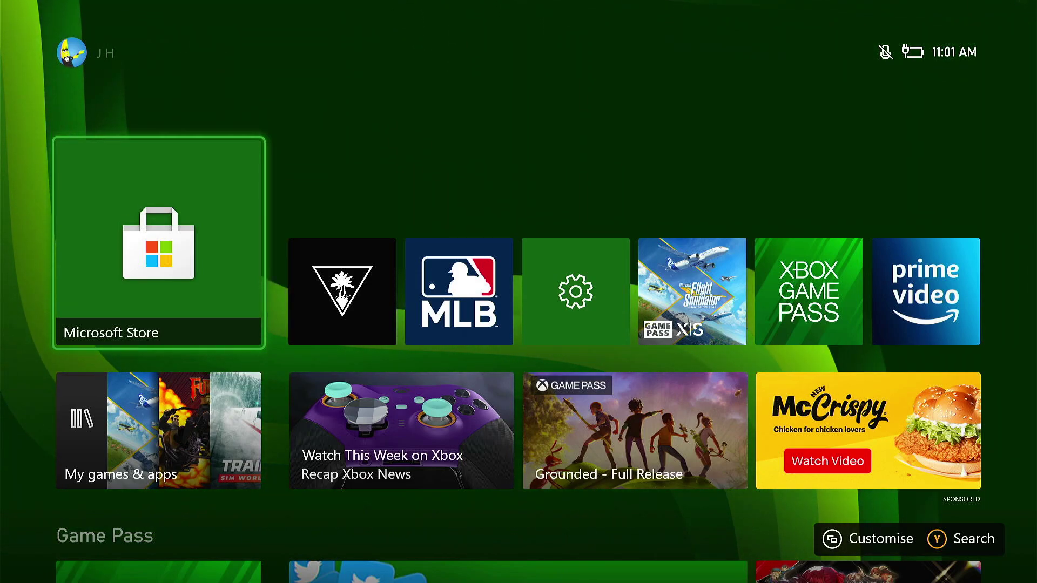
click(342, 292)
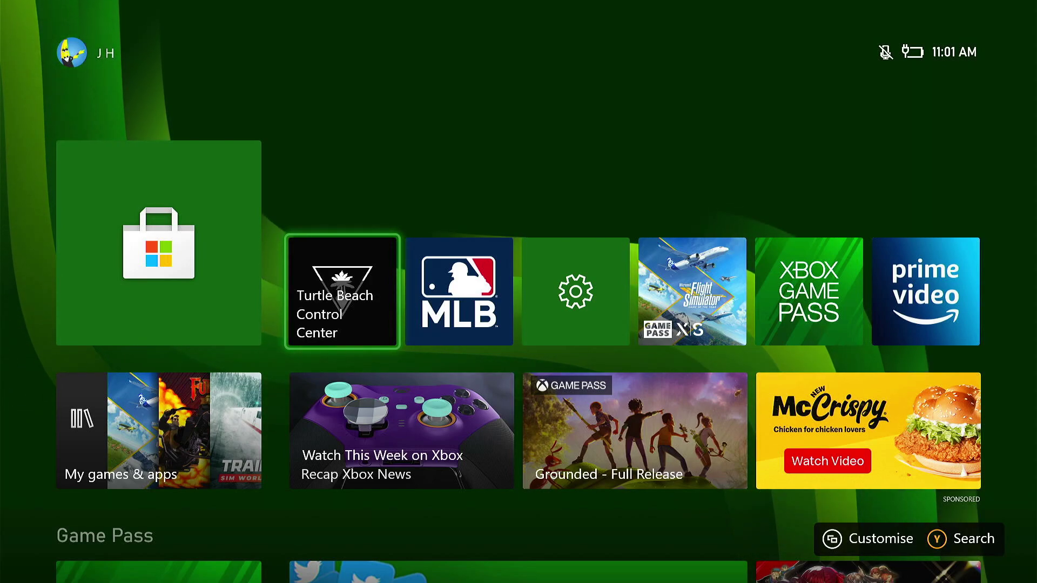
key(Left)
key(Right)
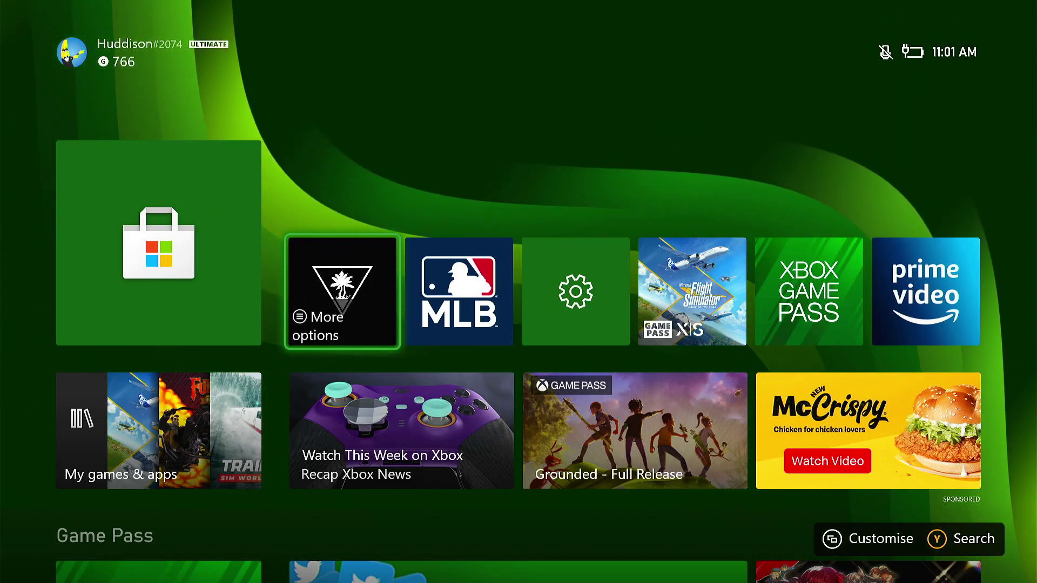
key(Left)
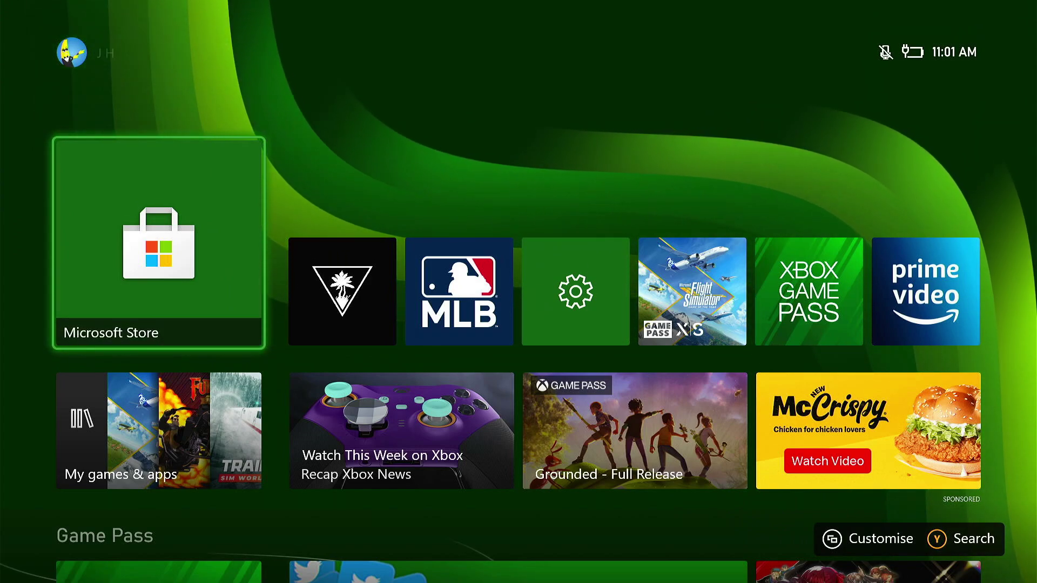
key(Right)
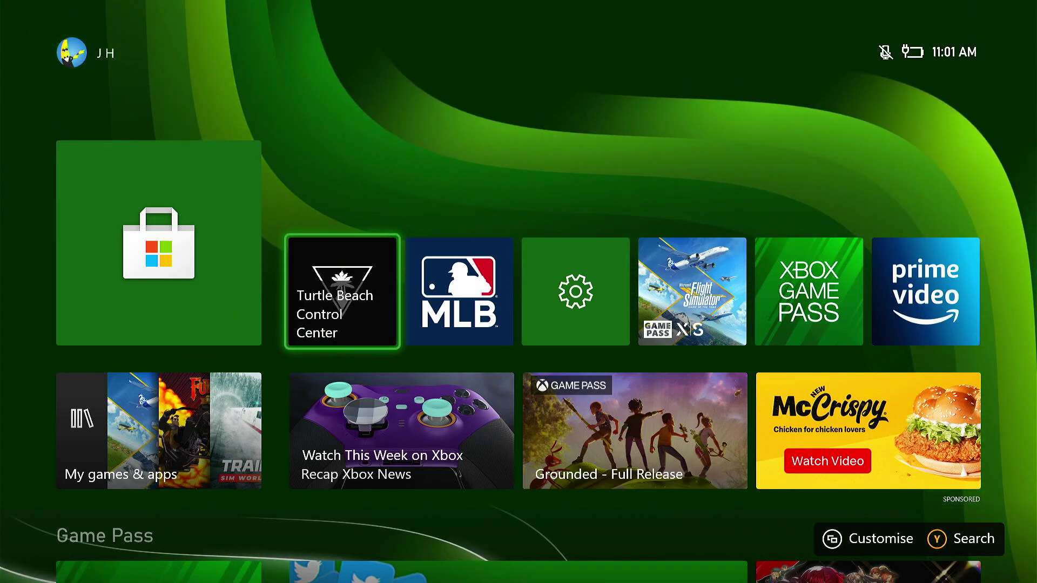
- Open the Microsoft Store from the home screen and go to its search page
key(Left)
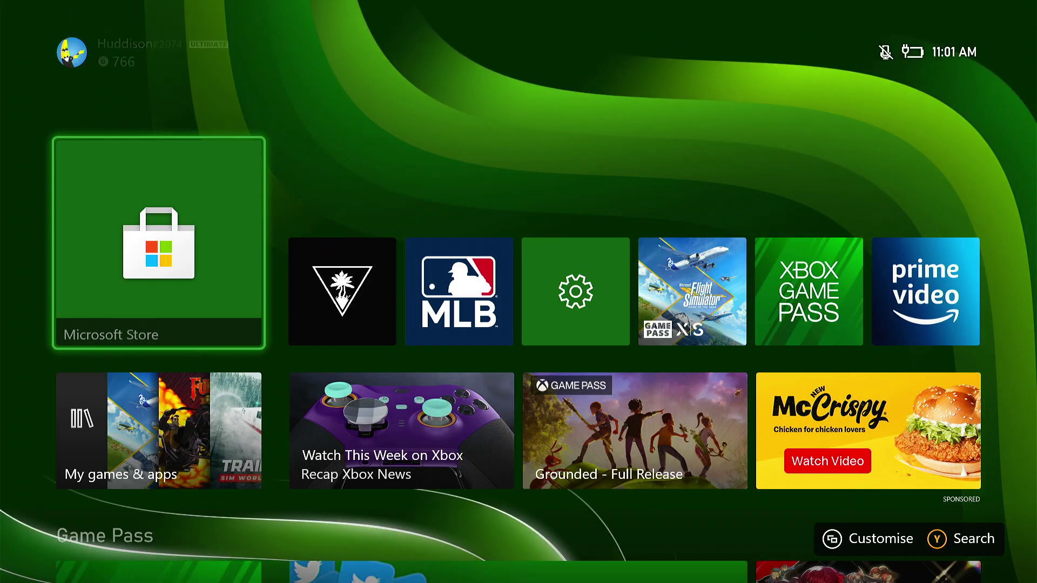
key(Return)
key(Right)
key(Return)
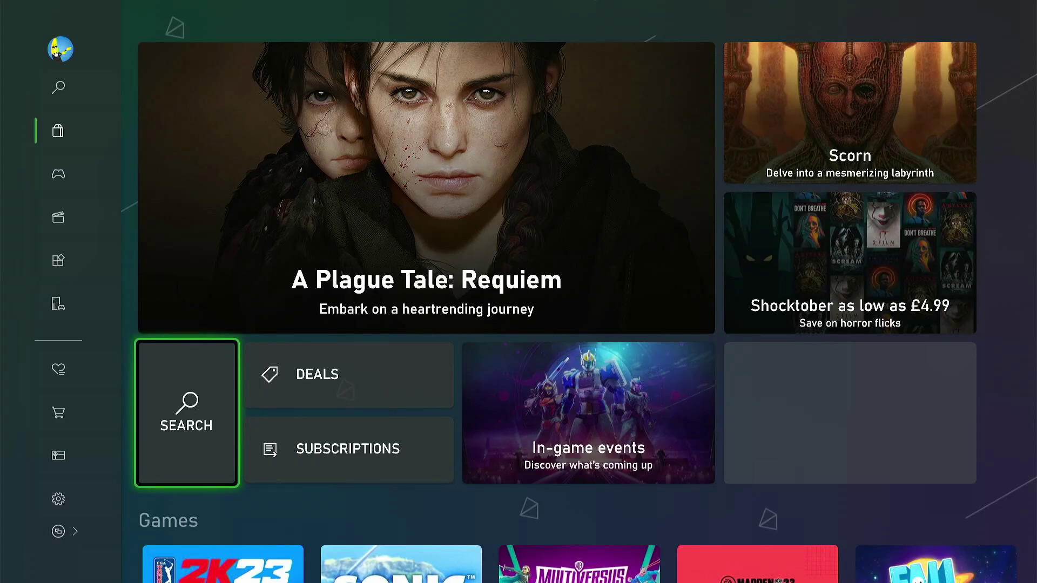
key(Right)
key(Left)
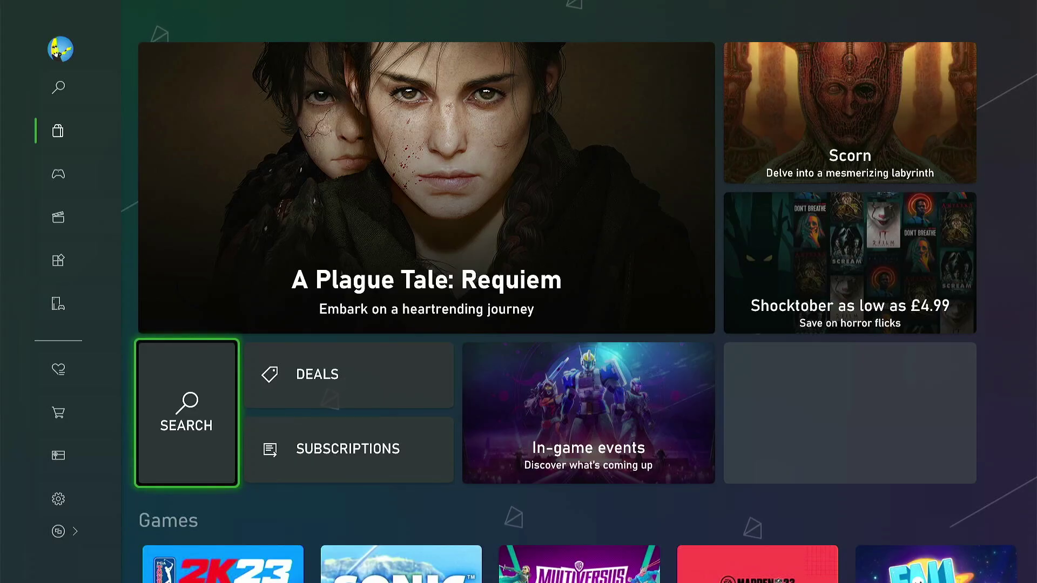
key(Return)
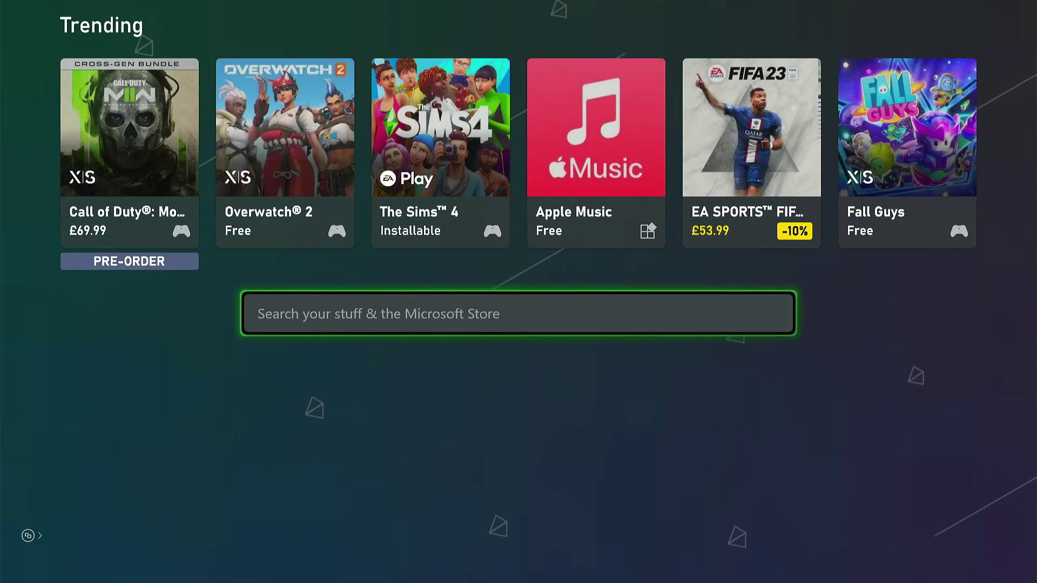
- Search the Microsoft Store for "Turtle" with the on-screen keyboard
key(Right)
key(Left)
key(Left)
key(Right)
key(Left)
key(Return)
key(Right)
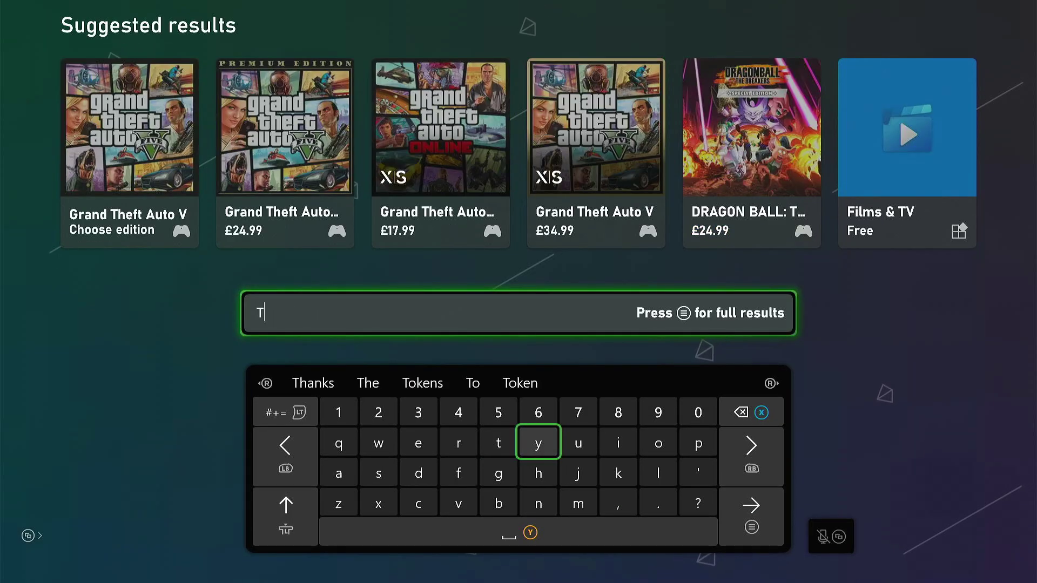
key(Right)
key(Return)
key(Left)
key(Left)
key(Left)
key(Return)
key(Right)
key(Return)
key(Down)
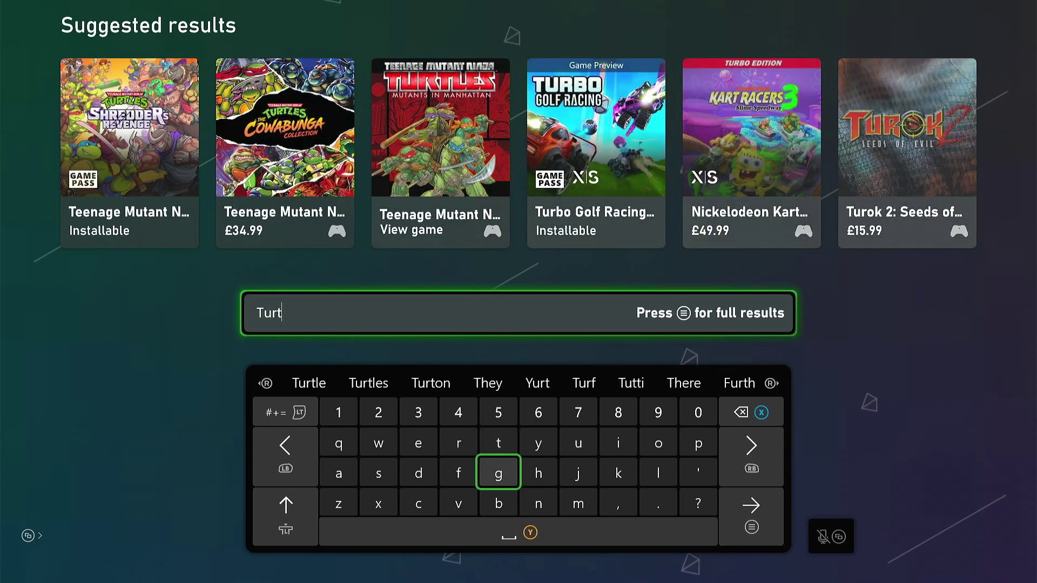
key(Right)
key(Right)
key(Right)
key(Right)
key(Return)
key(Left)
key(Left)
key(Left)
key(Left)
key(Left)
key(Left)
key(Up)
key(Return)
key(Right)
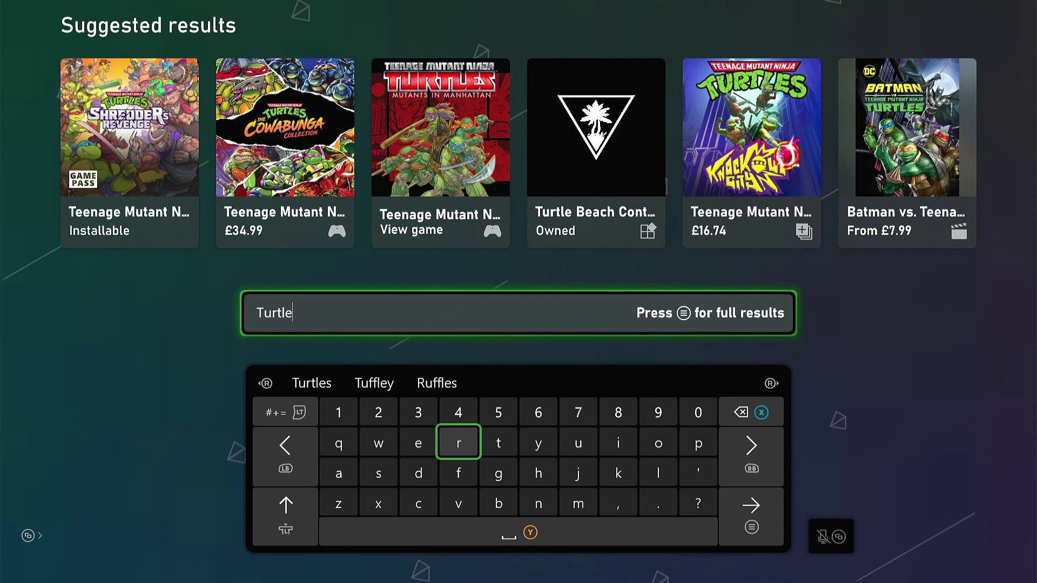
- Extend the search text to "Turtle b" and highlight the Turtle Beach Control Center app among the suggested results
key(space)
key(Down)
key(Down)
key(Right)
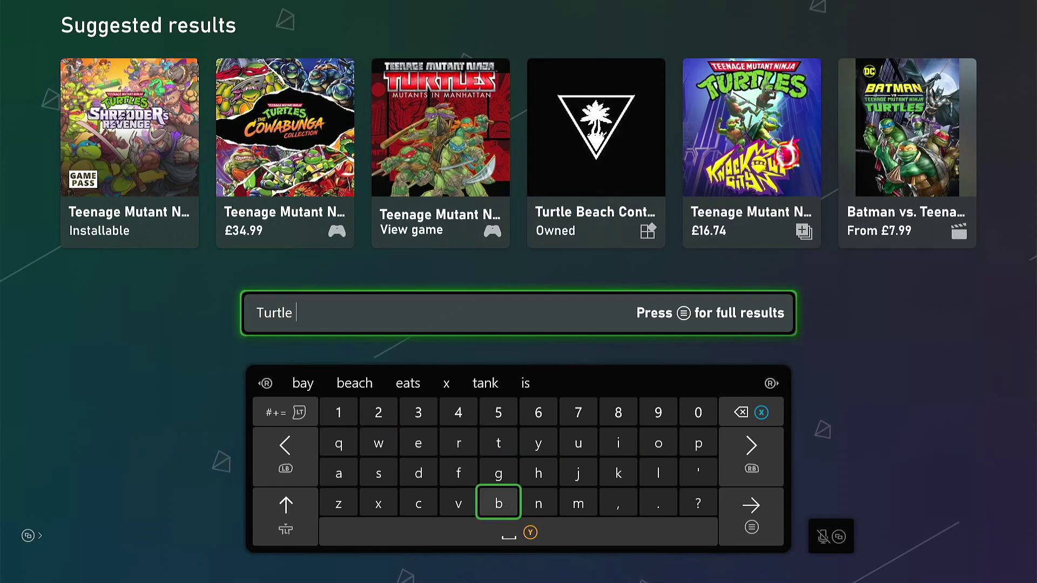
key(Return)
key(Up)
key(Up)
key(Up)
key(Up)
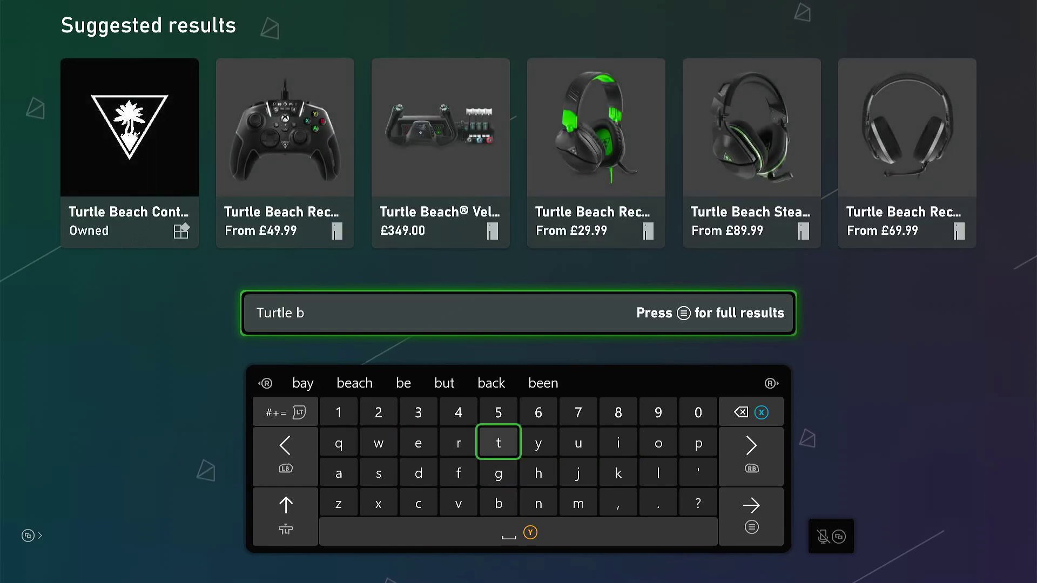
key(Up)
key(Left)
key(Left)
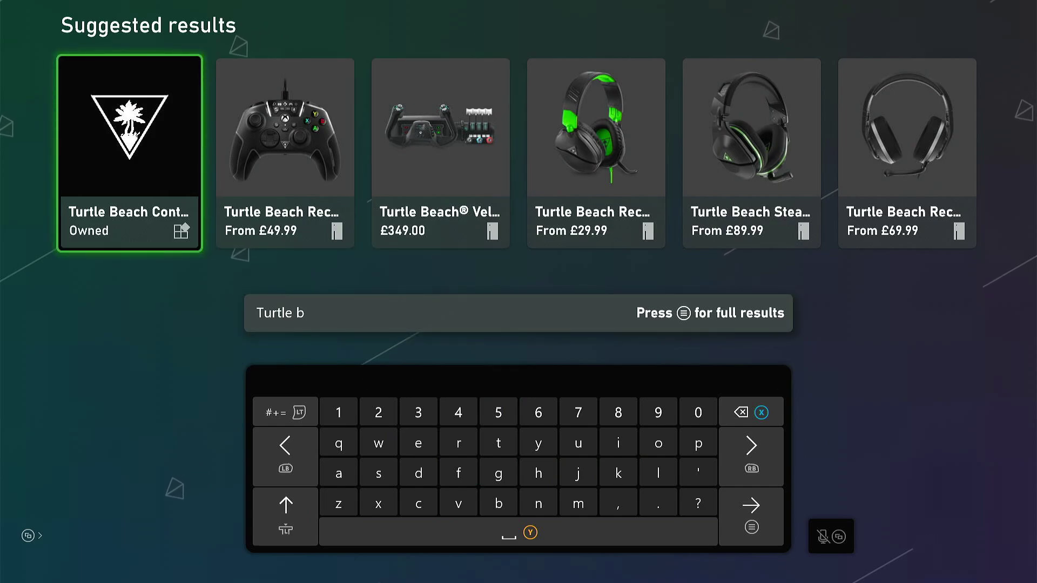
- Leave the store for the home screen and launch Turtle Beach Control Center
key(Escape)
key(Escape)
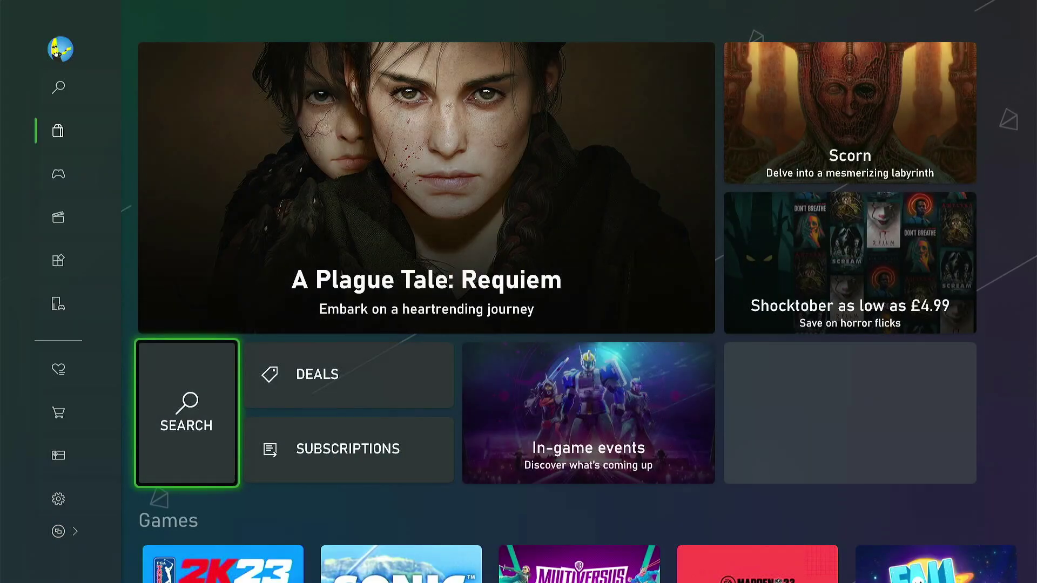
key(Escape)
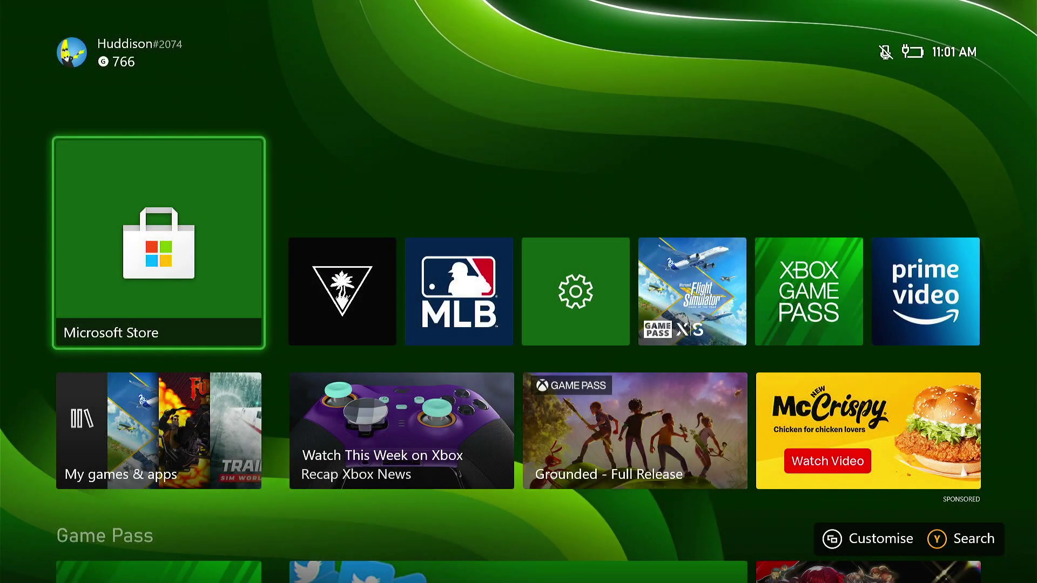
key(Right)
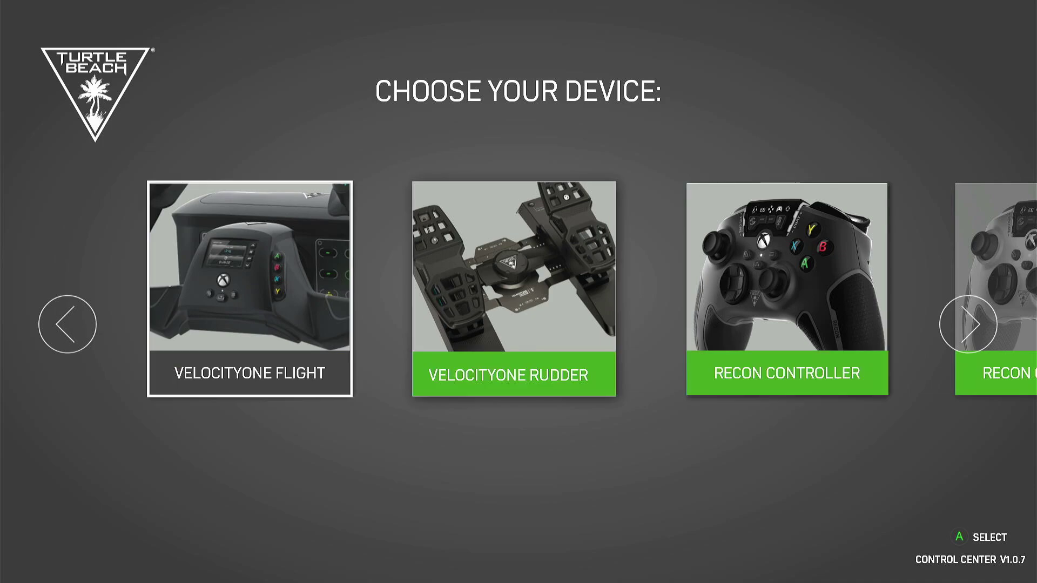
- View the VelocityOne Flight firmware update instructions, and exit Turtle Beach Control Center back to the home screen
key(Return)
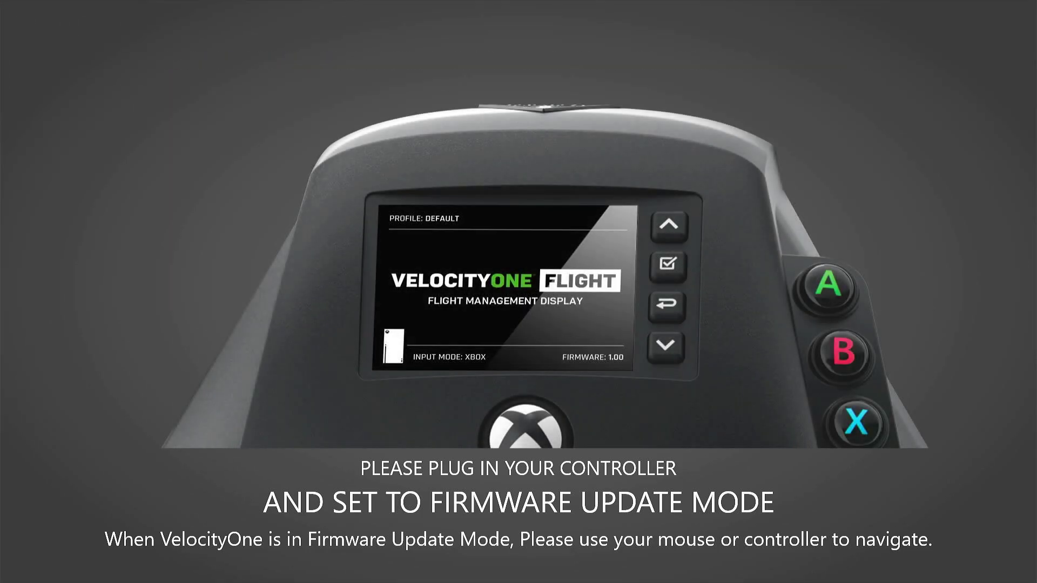
key(Escape)
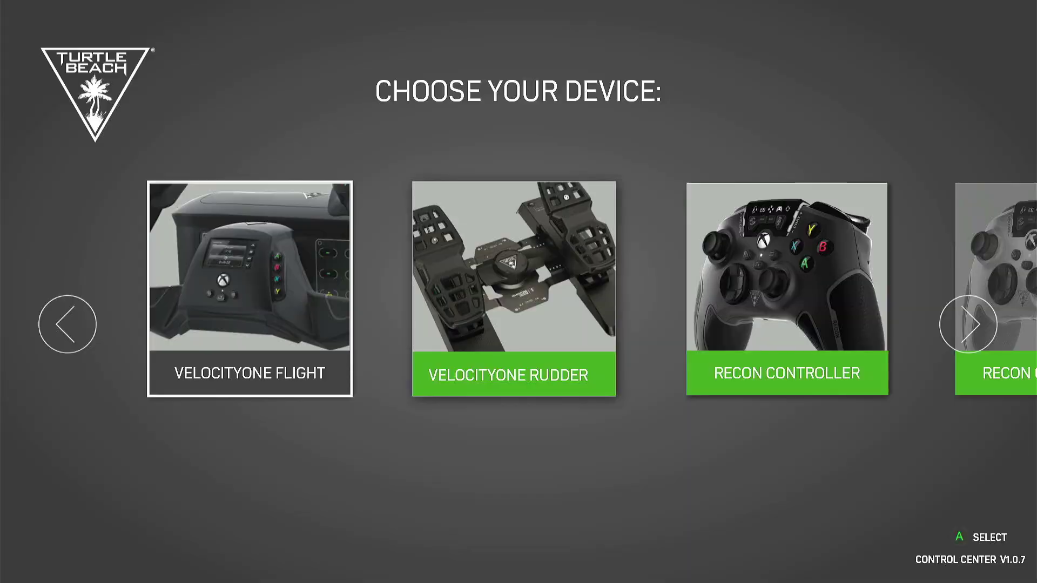
key(Escape)
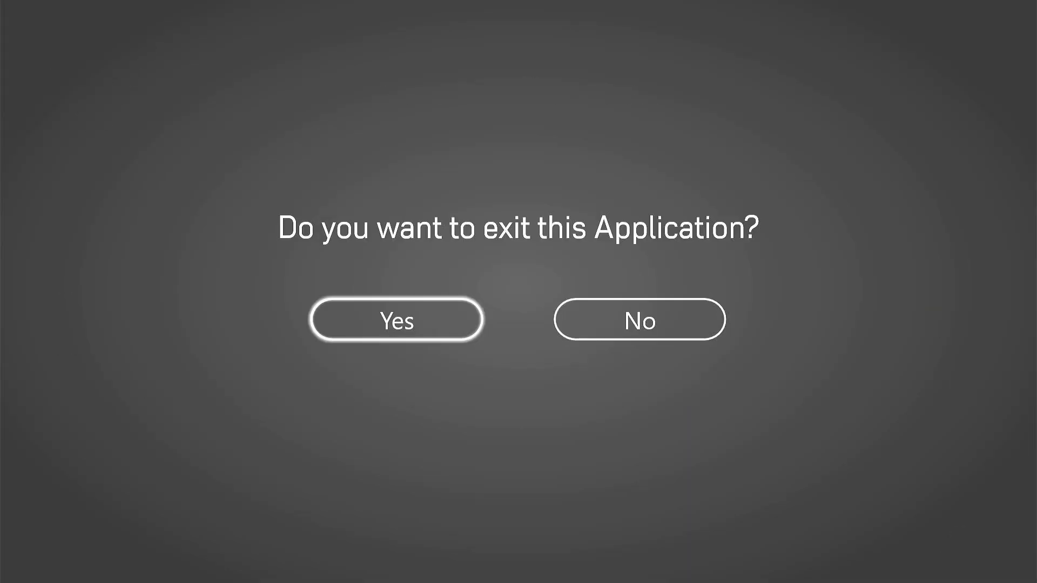
key(Return)
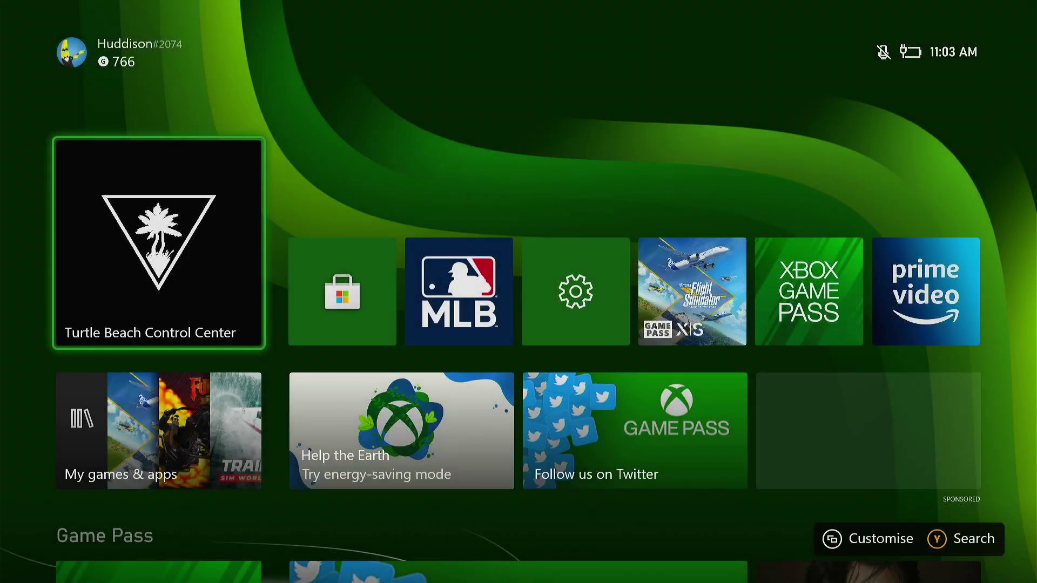
key(Right)
key(Right)
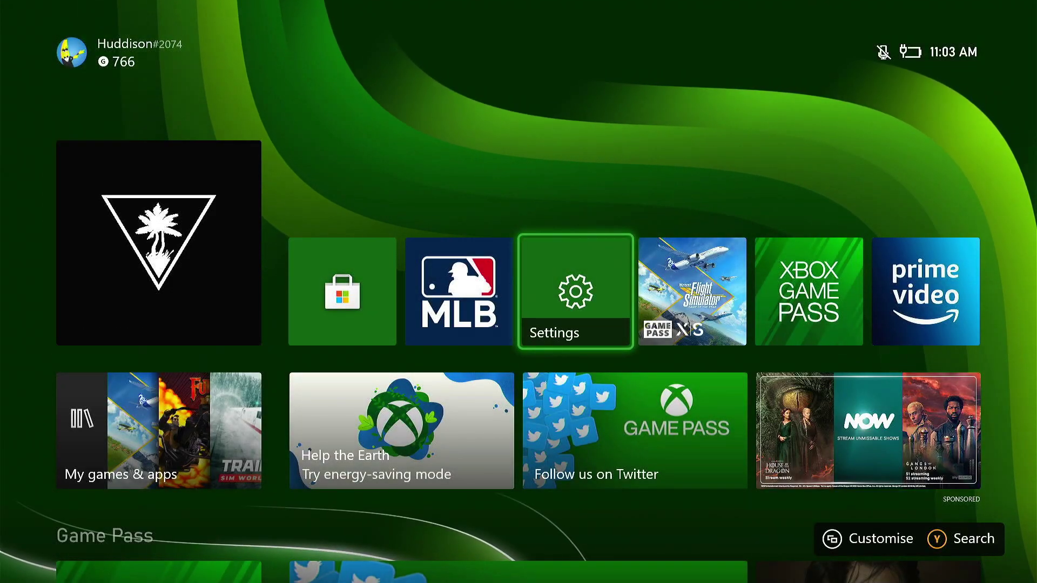
key(Right)
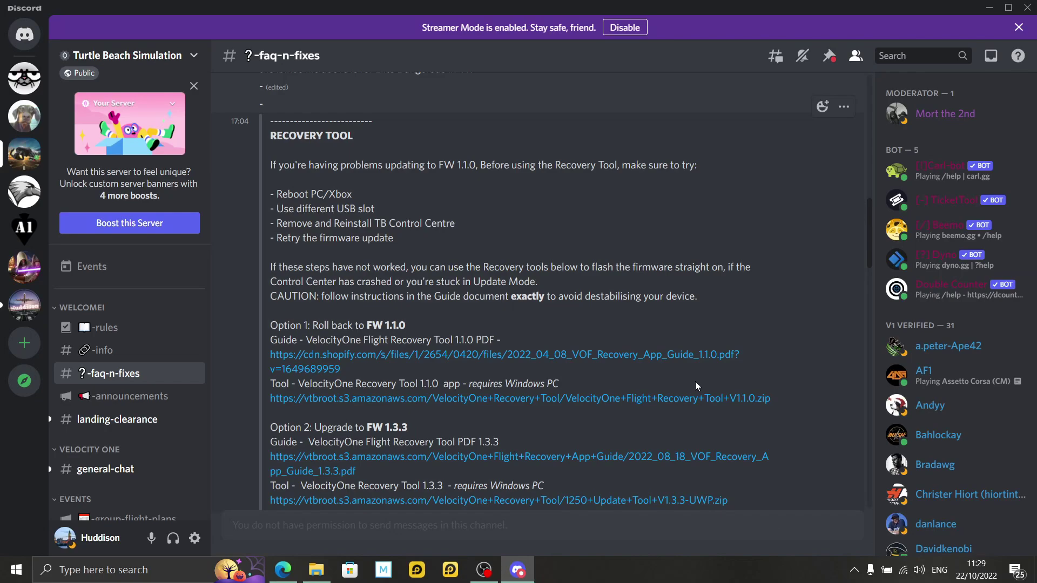
- In Discord's faq-n-fixes channel, review the Recovery Tool post's troubleshooting steps and its FW 1.1.0 and FW 1.3.3 guide and tool links
scroll(696, 392, down, 1)
scroll(697, 391, up, 1)
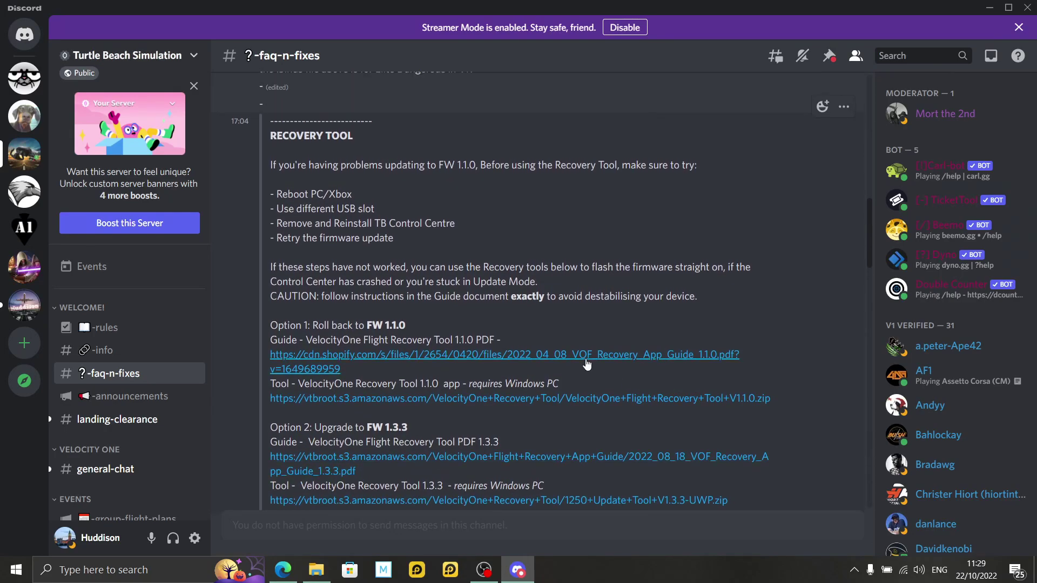
scroll(588, 365, down, 1)
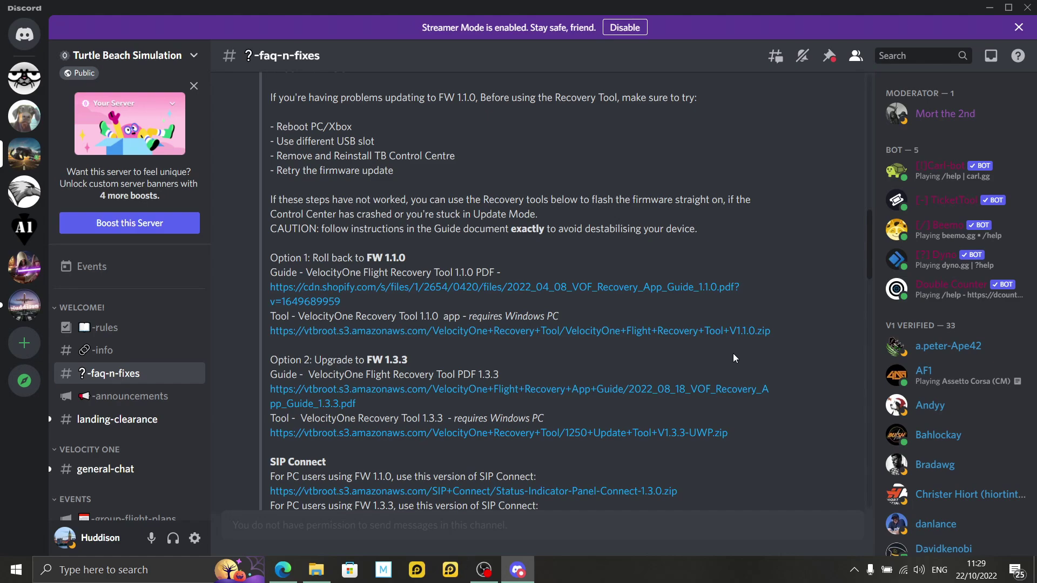
scroll(731, 359, up, 1)
scroll(730, 359, down, 3)
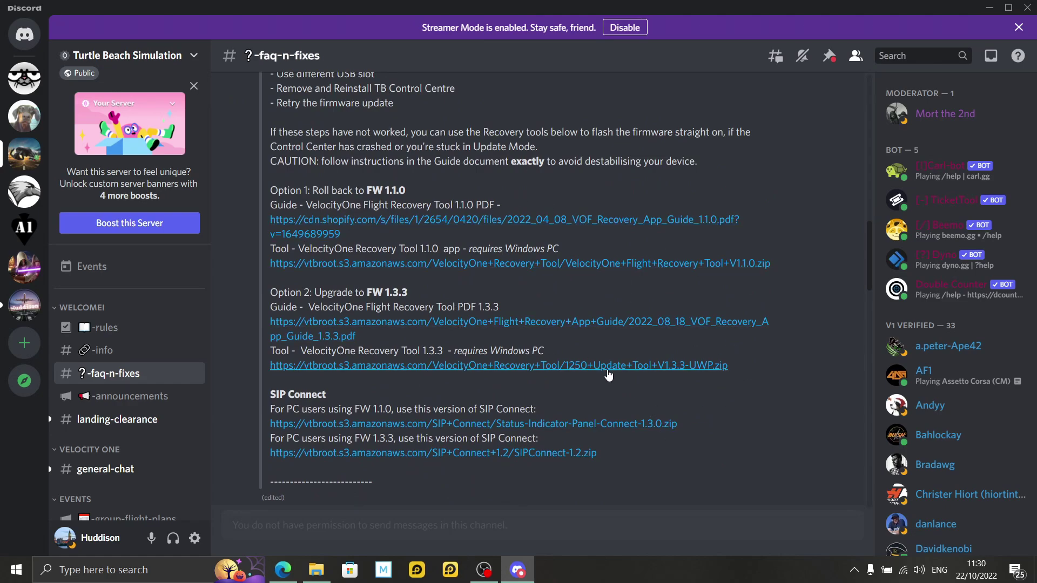
scroll(139, 343, down, 1)
scroll(138, 346, down, 5)
scroll(138, 345, up, 5)
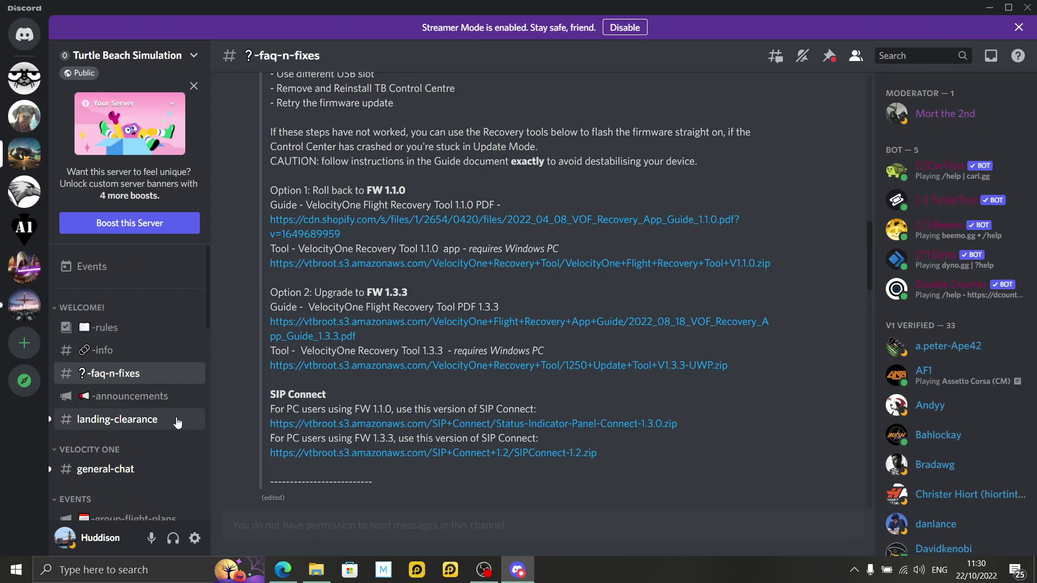
scroll(156, 397, down, 5)
scroll(154, 396, up, 5)
scroll(155, 398, down, 1)
scroll(156, 389, up, 1)
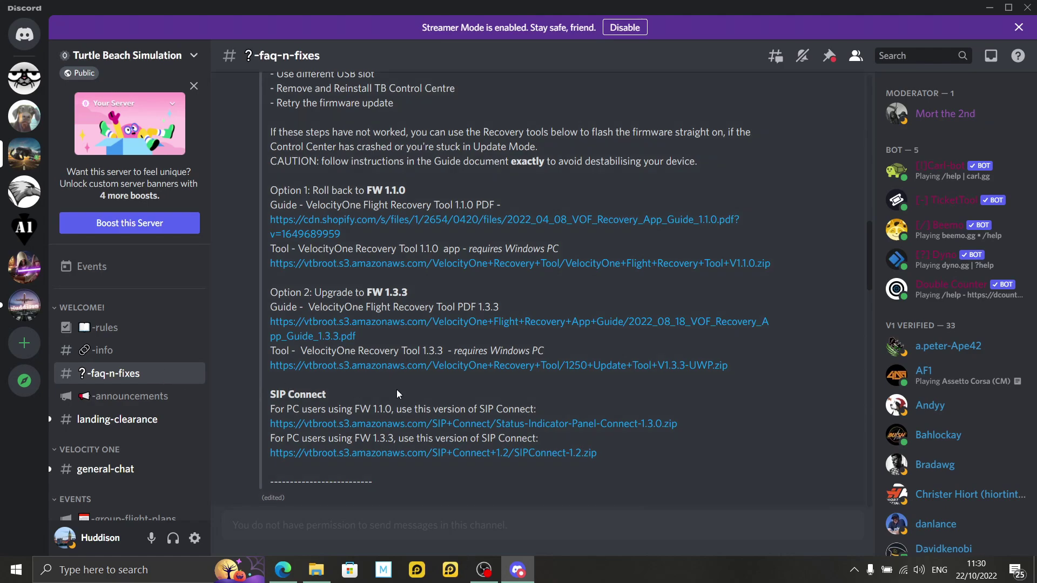
- Look through the newer faq-n-fixes posts on the FAQ PDF, the development roadmap, rudder pedal dimensions and upcoming releases
scroll(446, 396, down, 15)
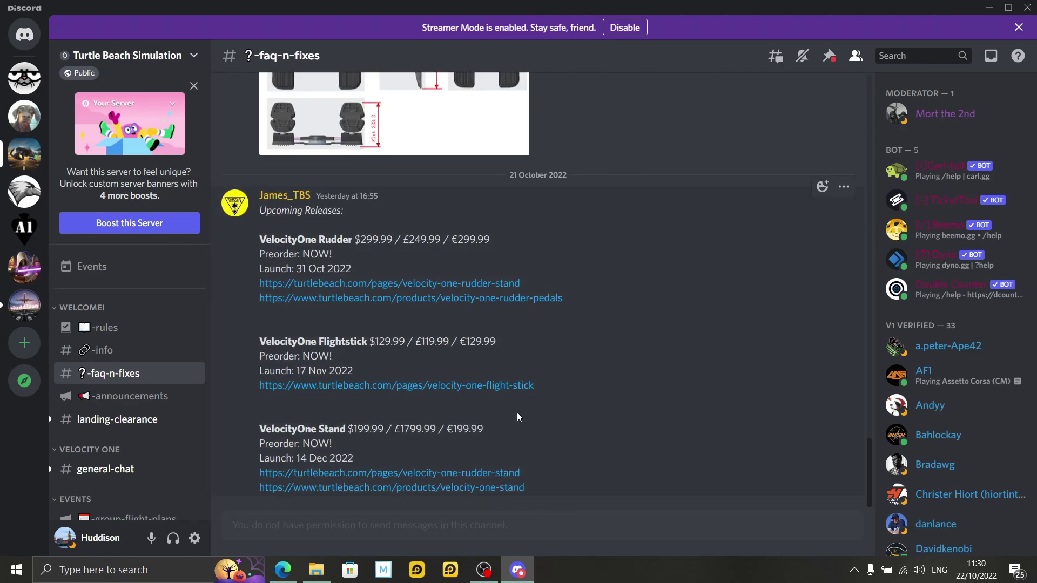
scroll(713, 447, up, 20)
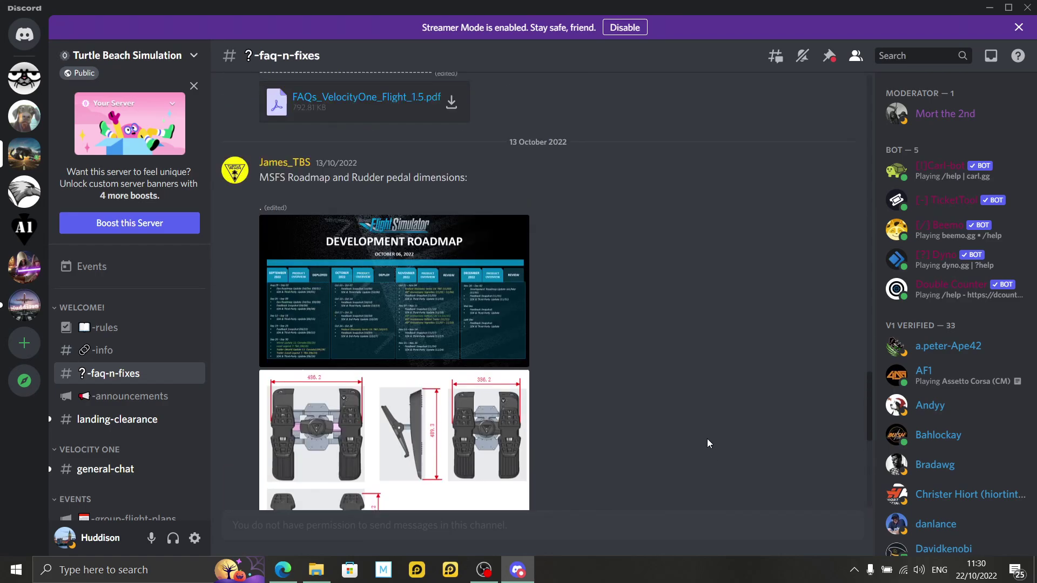
scroll(708, 436, down, 18)
scroll(704, 463, up, 10)
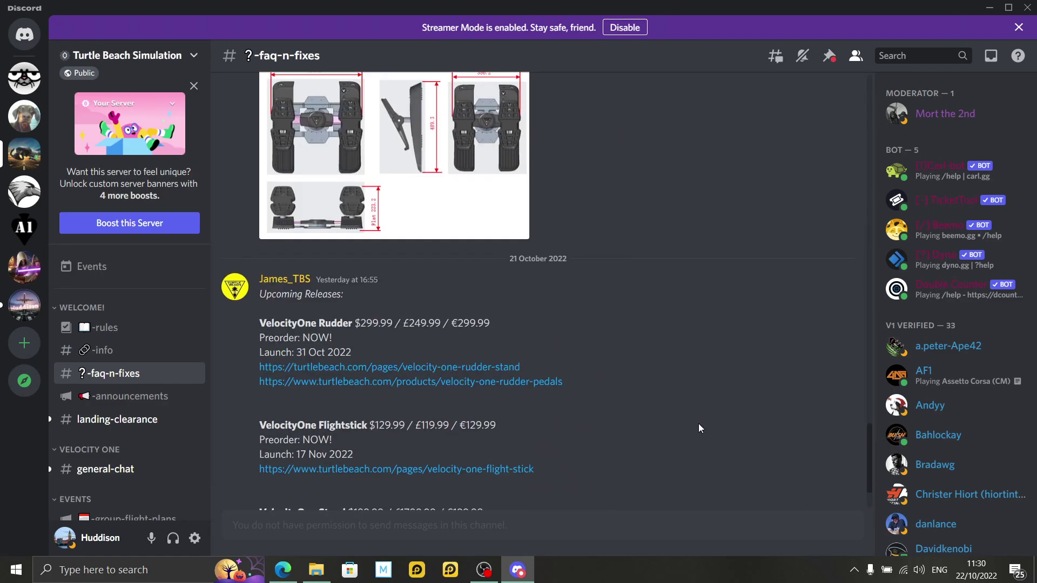
- Find the Recovery Tool post again, open its FW 1.3.3 guide PDF in Edge, and read the requirements and first recovery steps
scroll(689, 411, up, 10)
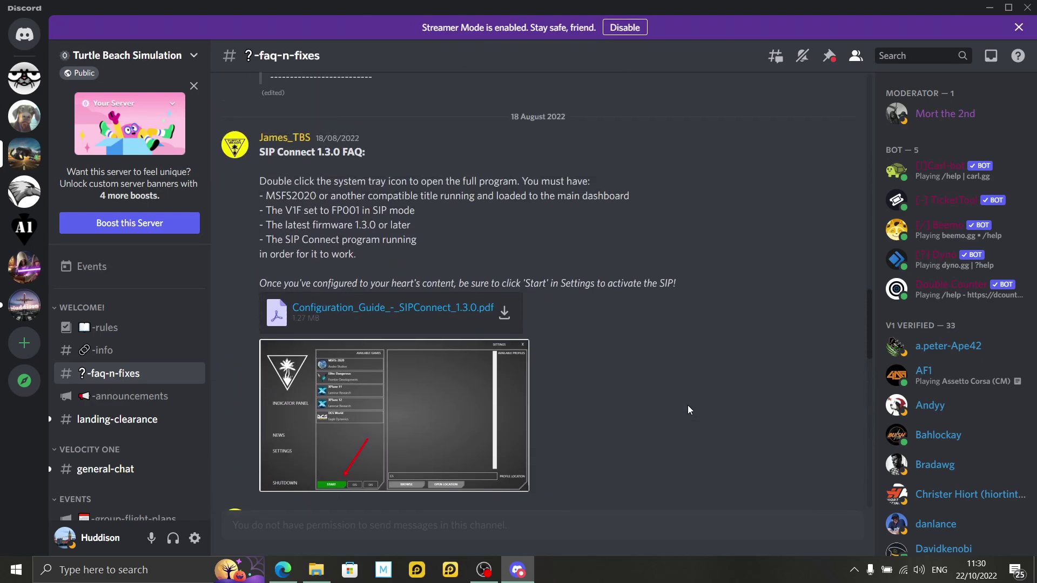
scroll(689, 411, up, 5)
scroll(689, 411, down, 4)
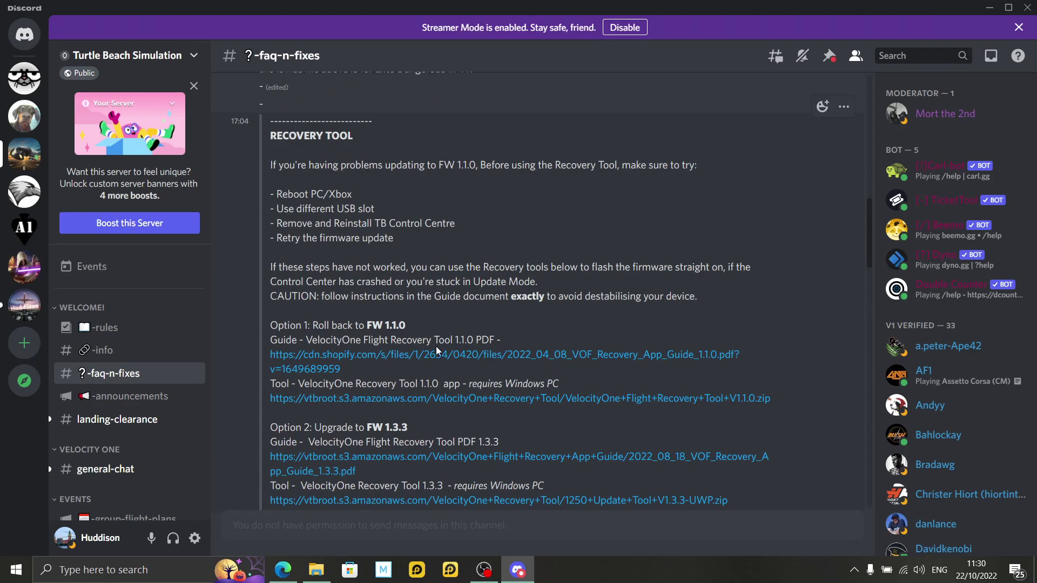
scroll(443, 345, down, 2)
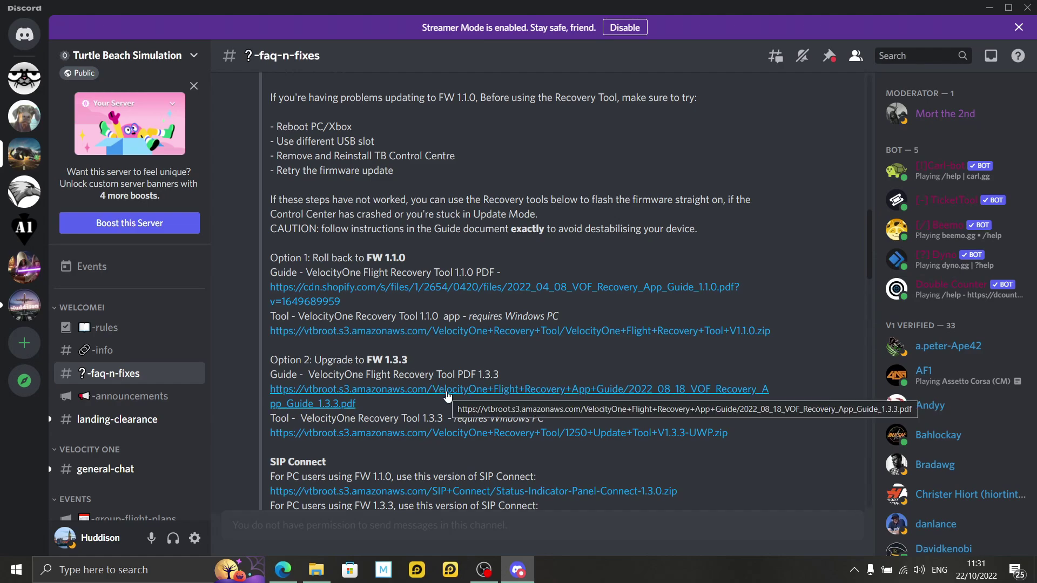
click(447, 396)
click(281, 574)
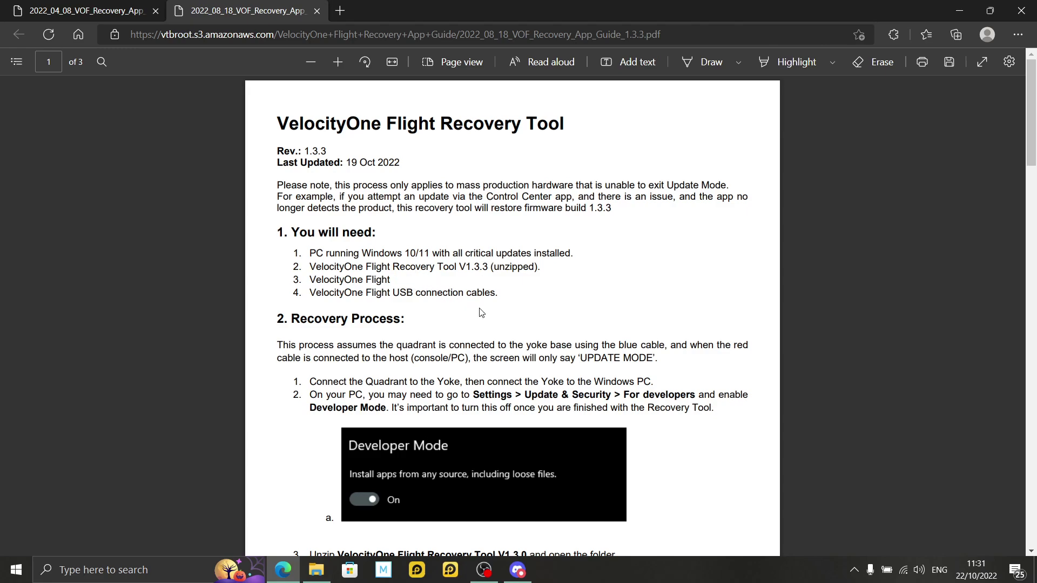
scroll(464, 310, down, 2)
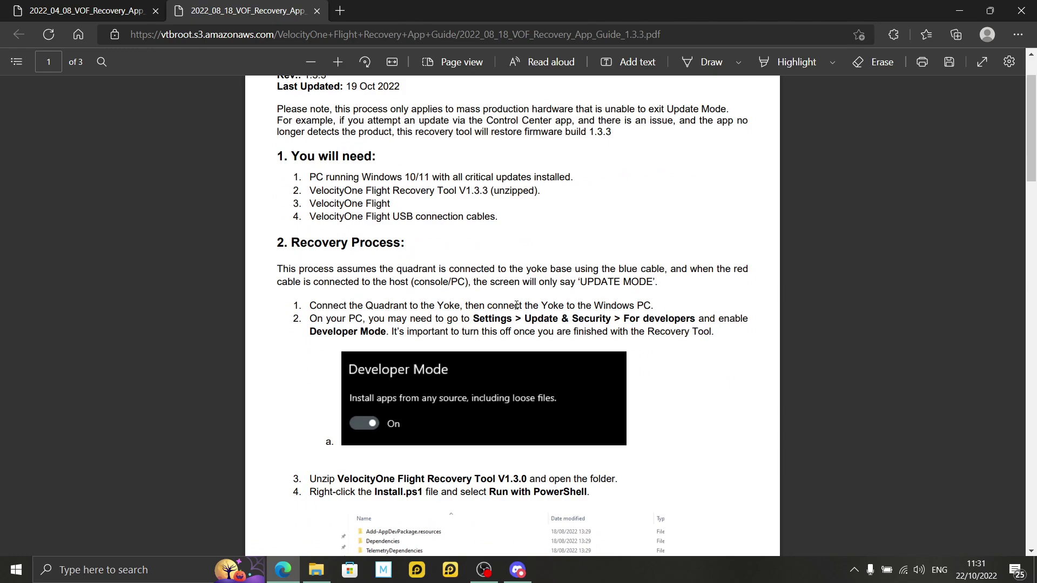
scroll(561, 308, down, 2)
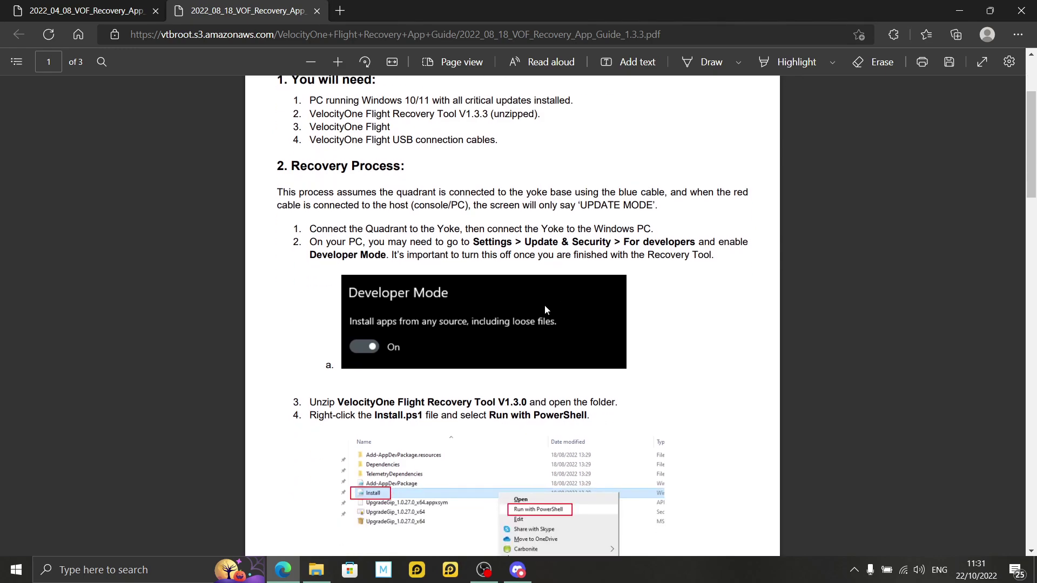
scroll(481, 297, up, 2)
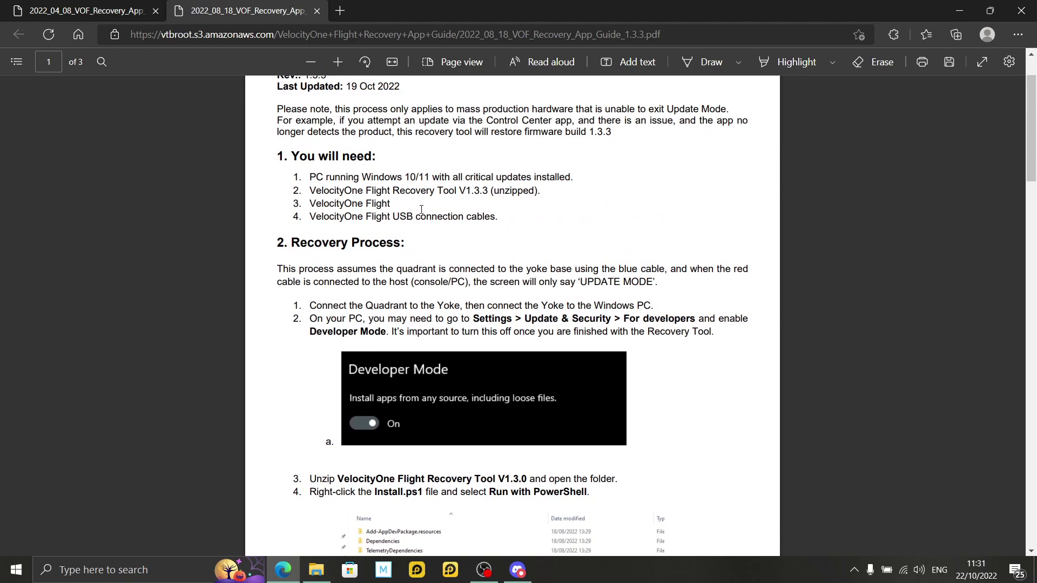
- Download the VelocityOne Recovery Tool 1.3.3 zip from the Discord post and show it in a maximized Downloads folder window
click(520, 572)
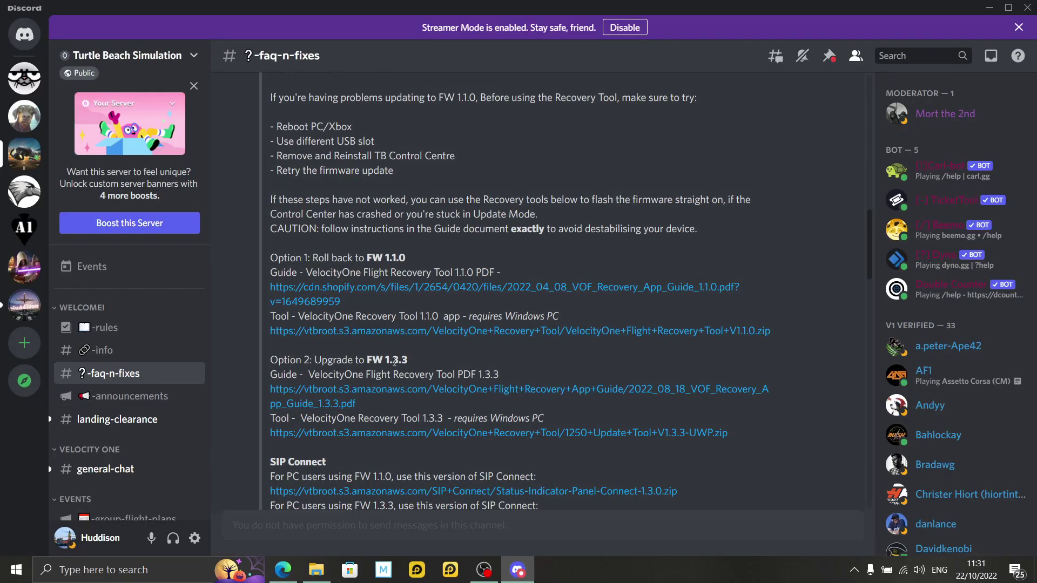
click(436, 435)
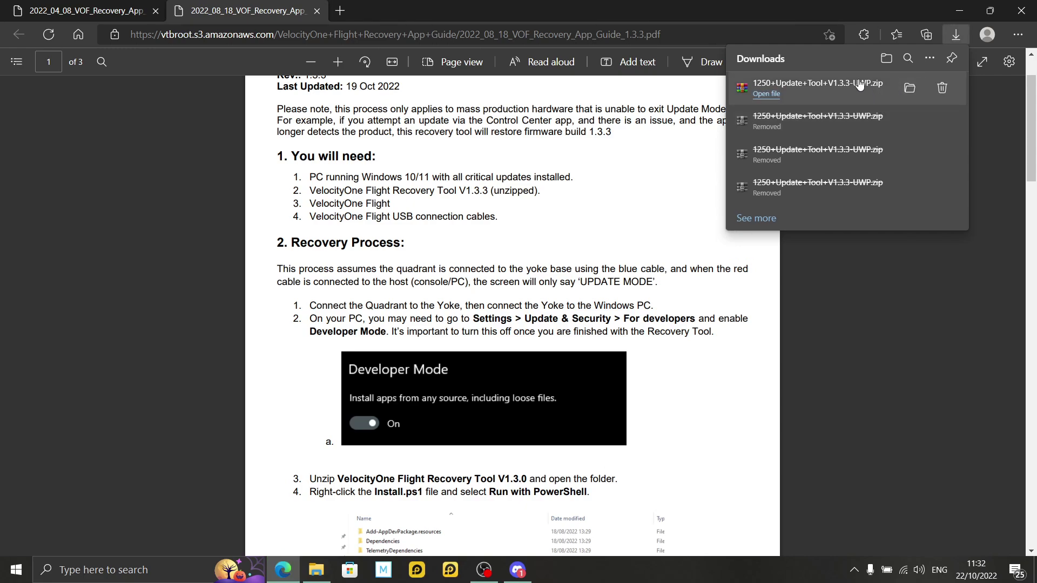
click(910, 88)
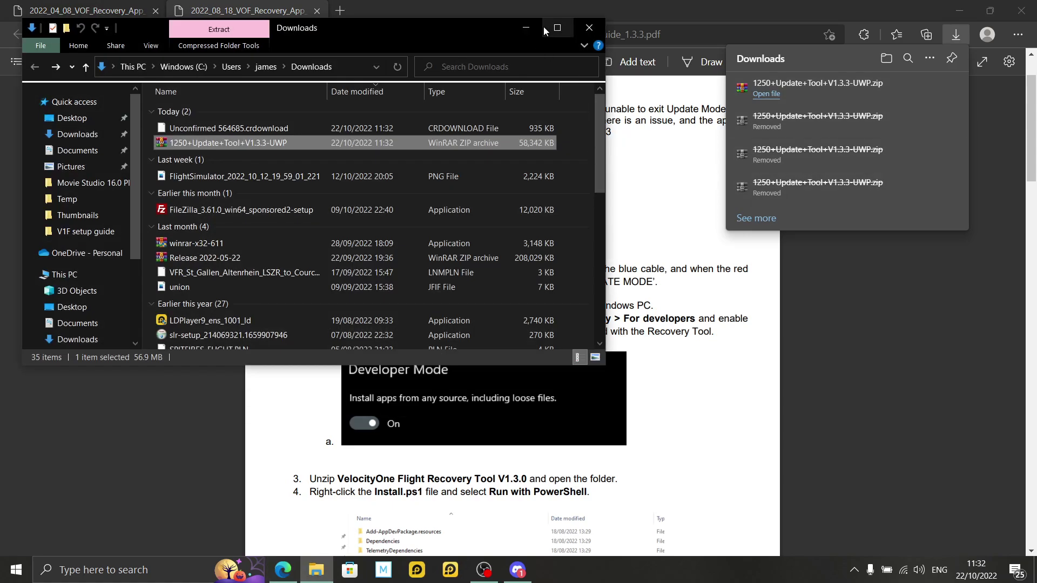
click(557, 27)
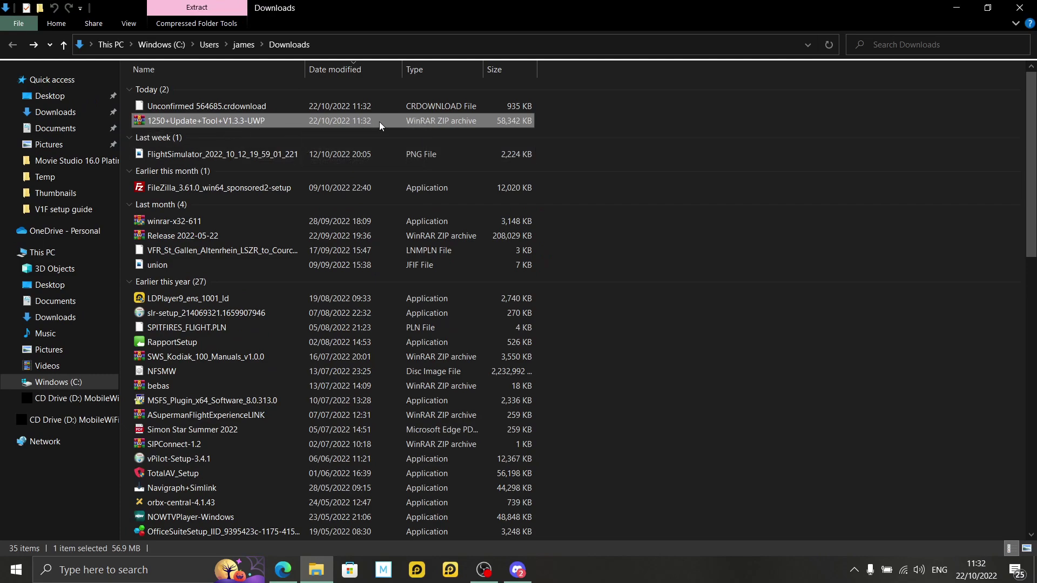
- Extract the 1250+Update+Tool+V1.3.3-UWP archive into Downloads and open the extracted 1250 Update Tool V1.3.3-UWP folder
right_click(225, 122)
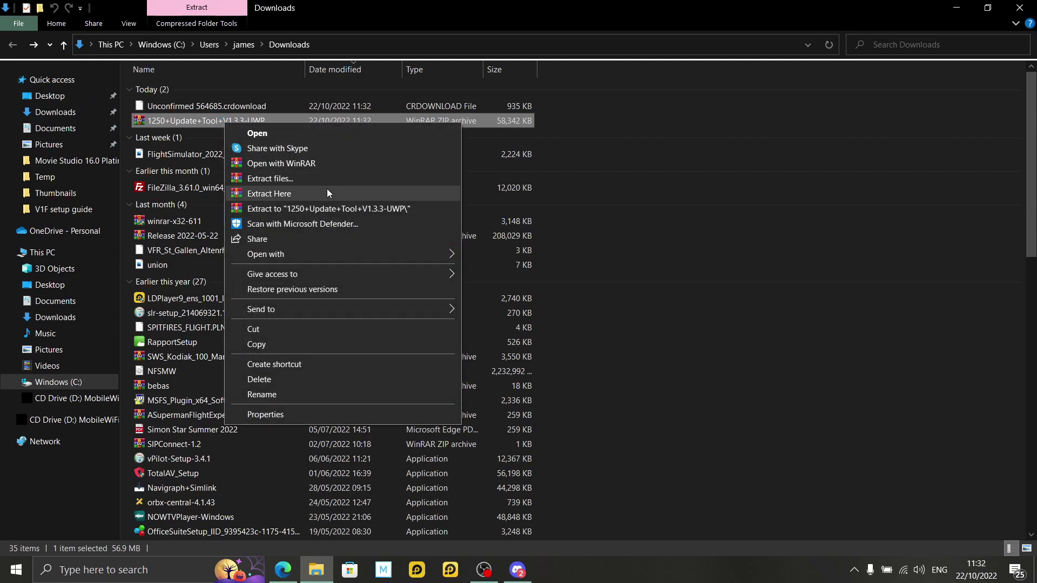
click(207, 119)
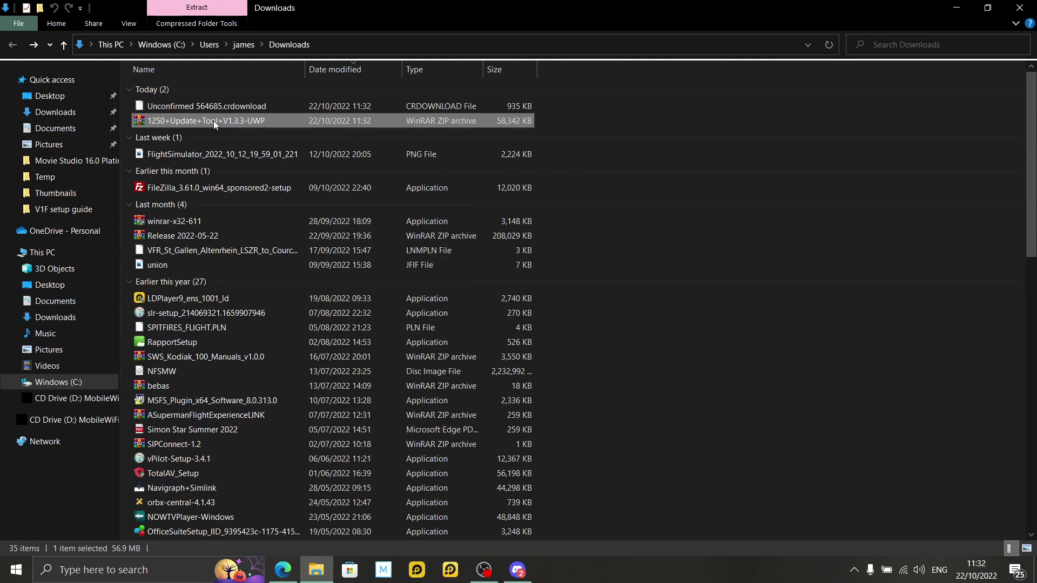
click(301, 120)
right_click(282, 122)
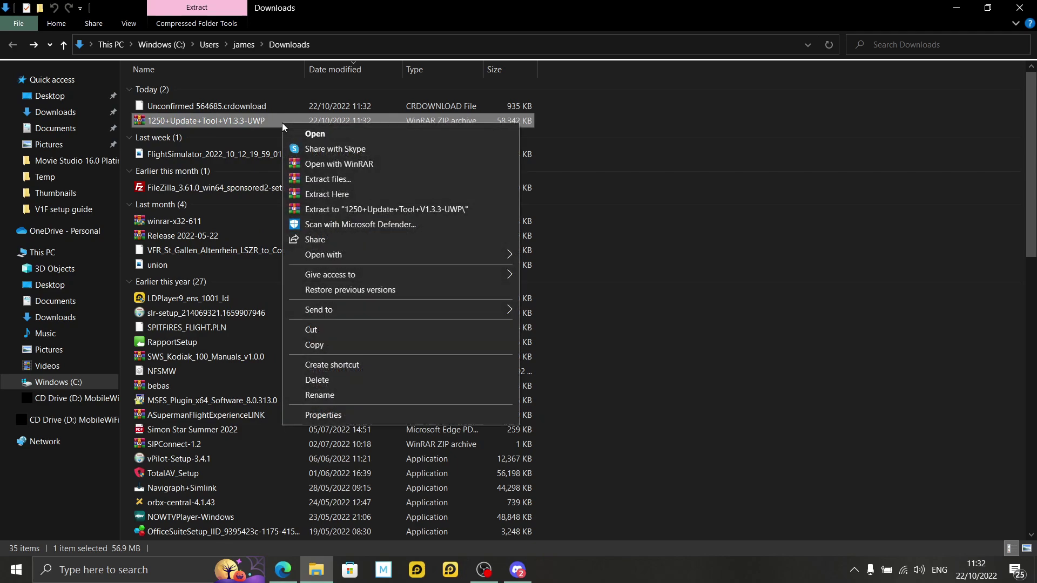
click(357, 195)
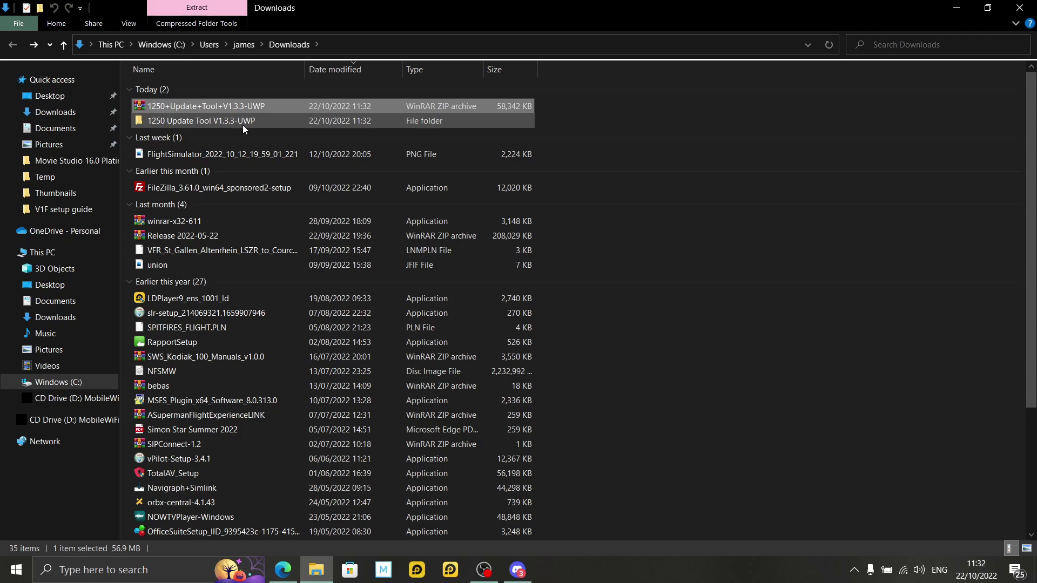
double_click(242, 121)
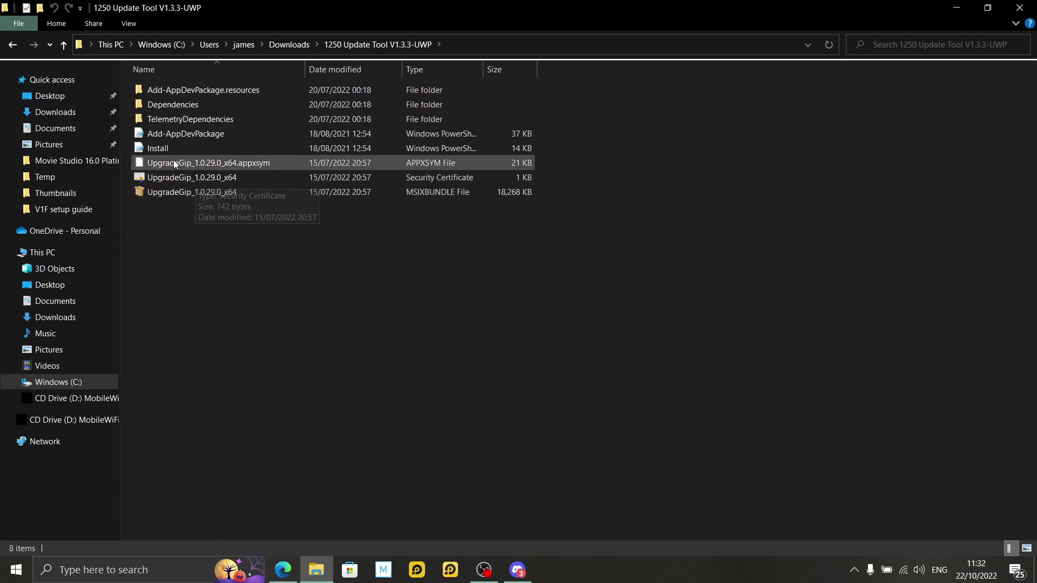
click(10, 45)
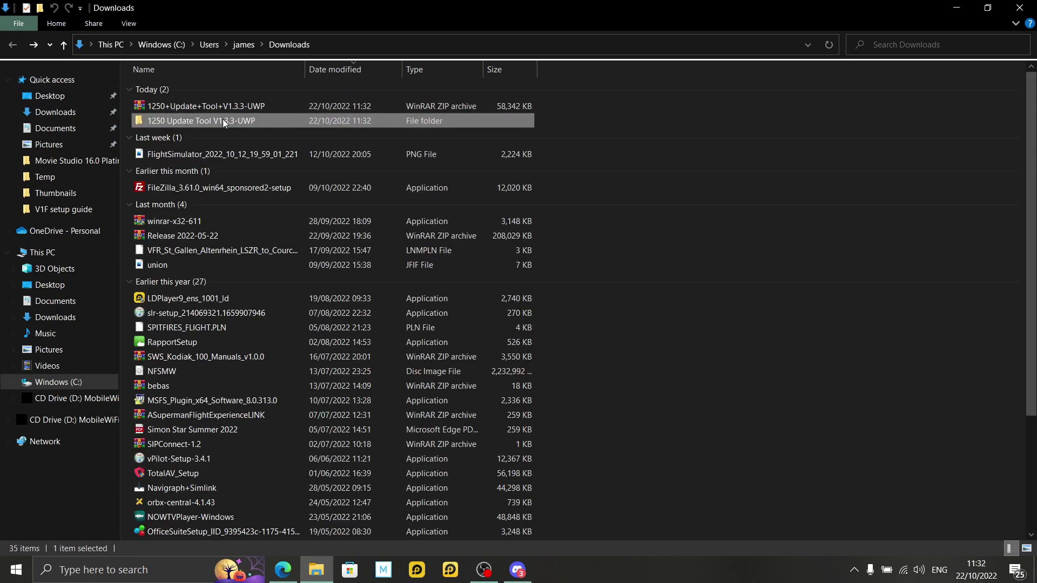
double_click(234, 121)
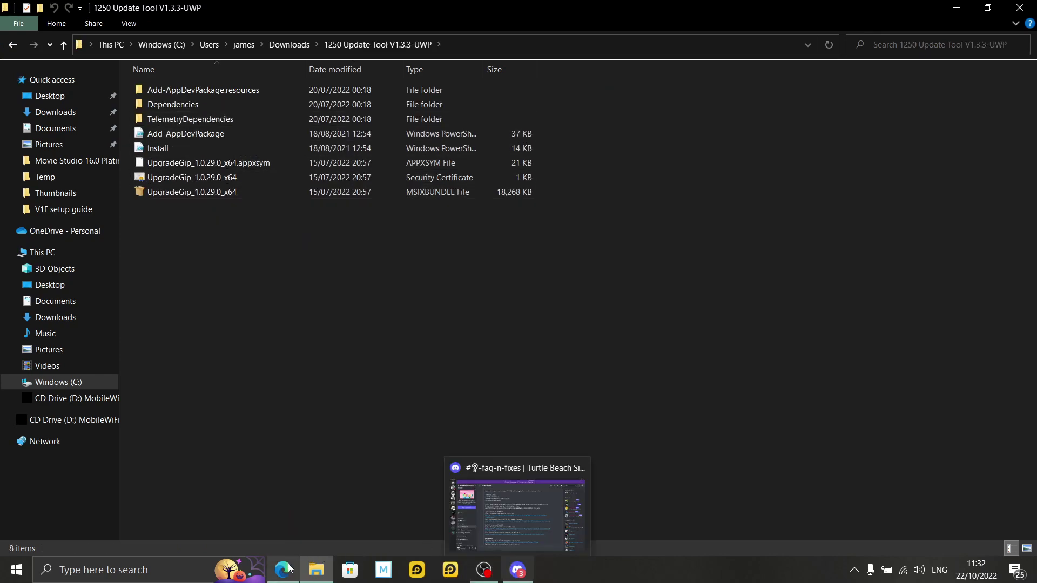
- Check the recovery guide's Developer Mode instruction in Edge, and turn on Developer Mode in the Windows Update & Security developer settings
click(517, 570)
click(874, 303)
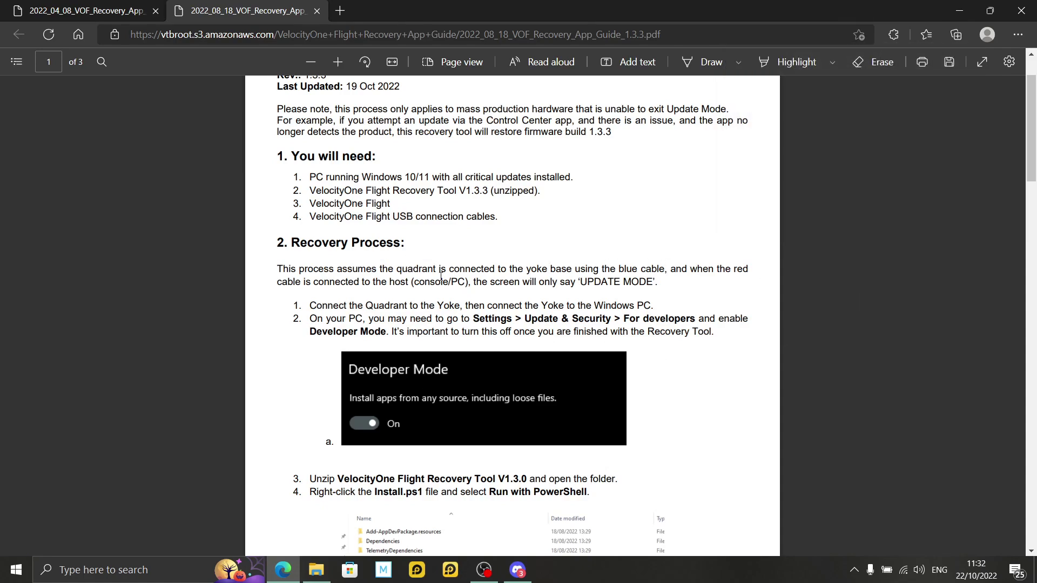
scroll(496, 277, down, 1)
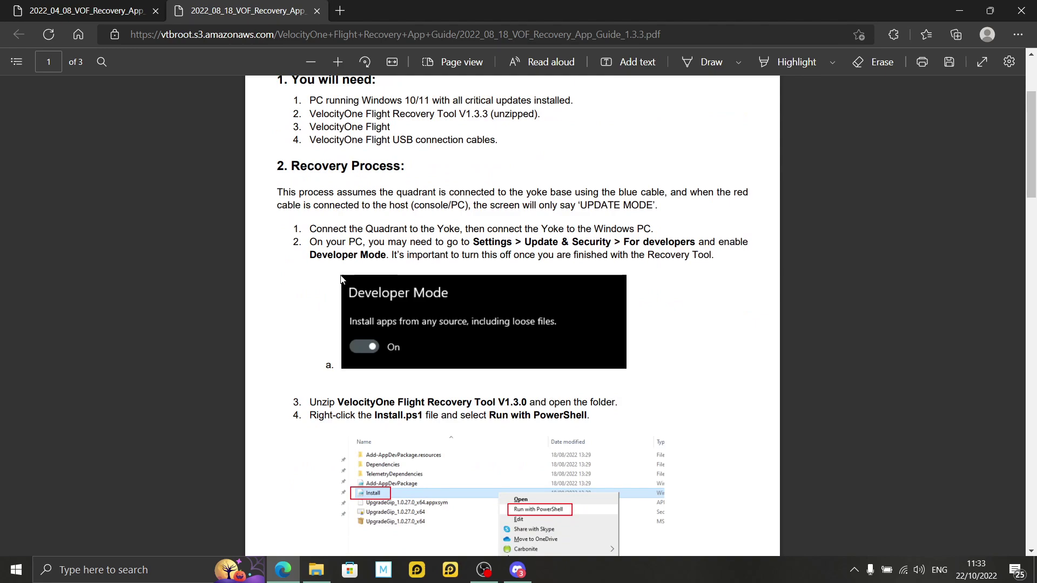
click(16, 571)
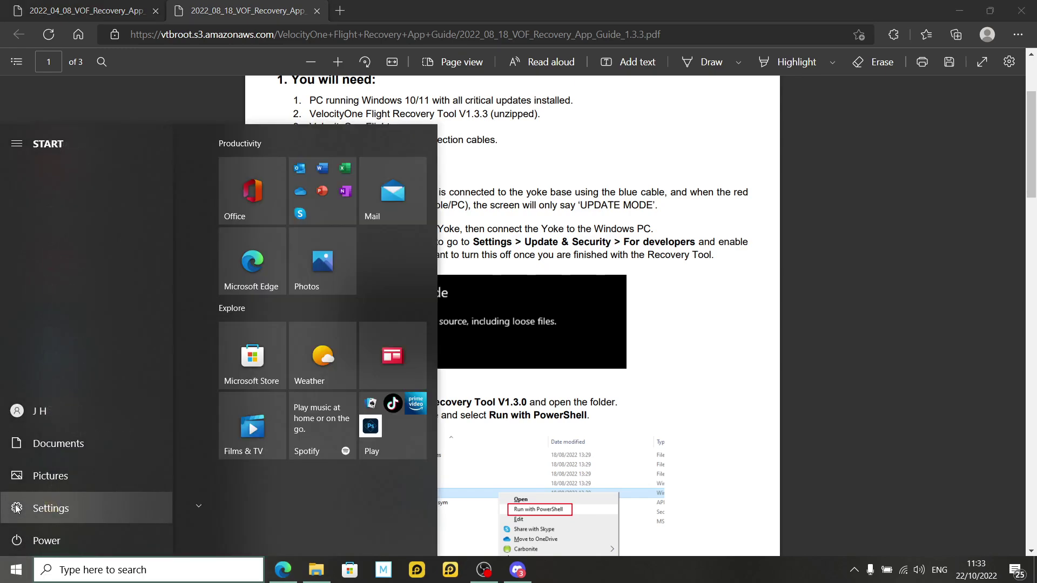
click(17, 509)
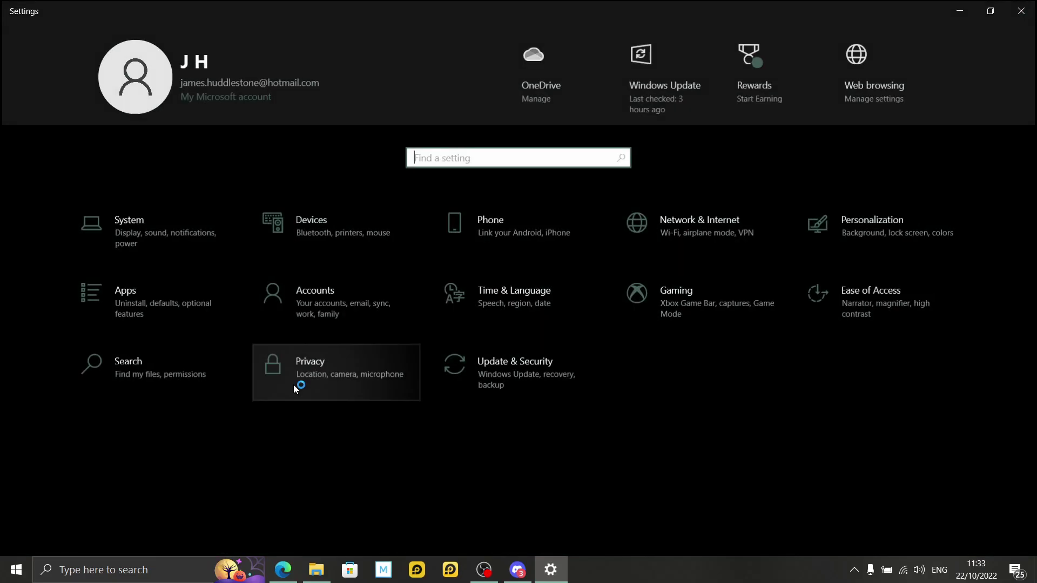
click(549, 364)
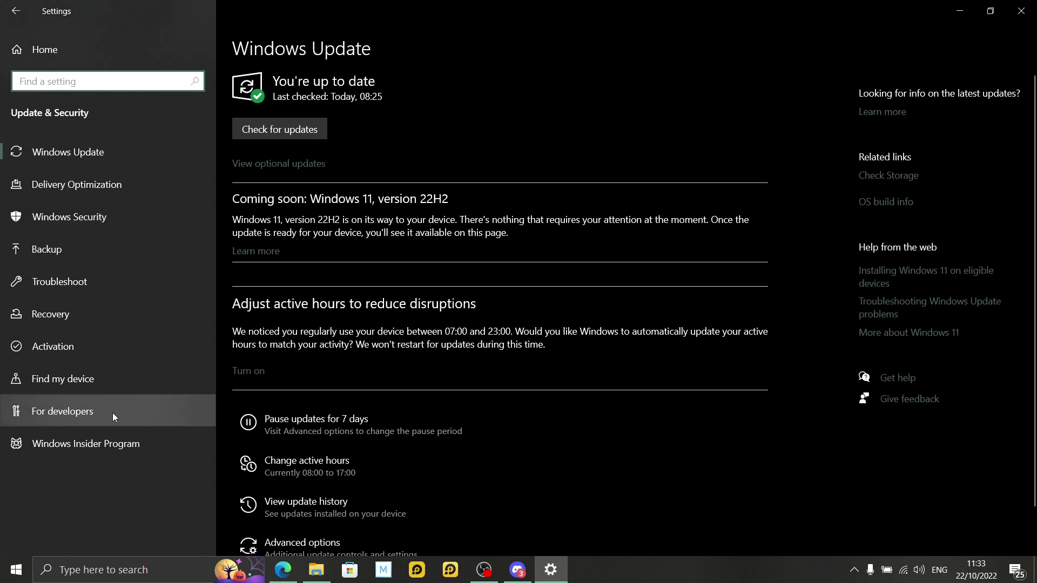
click(111, 413)
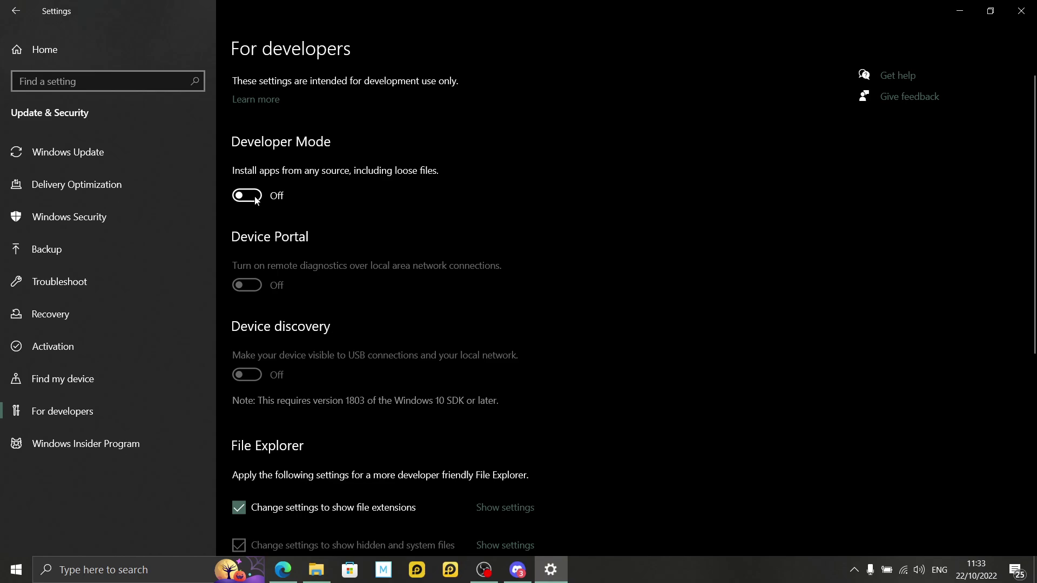
click(257, 201)
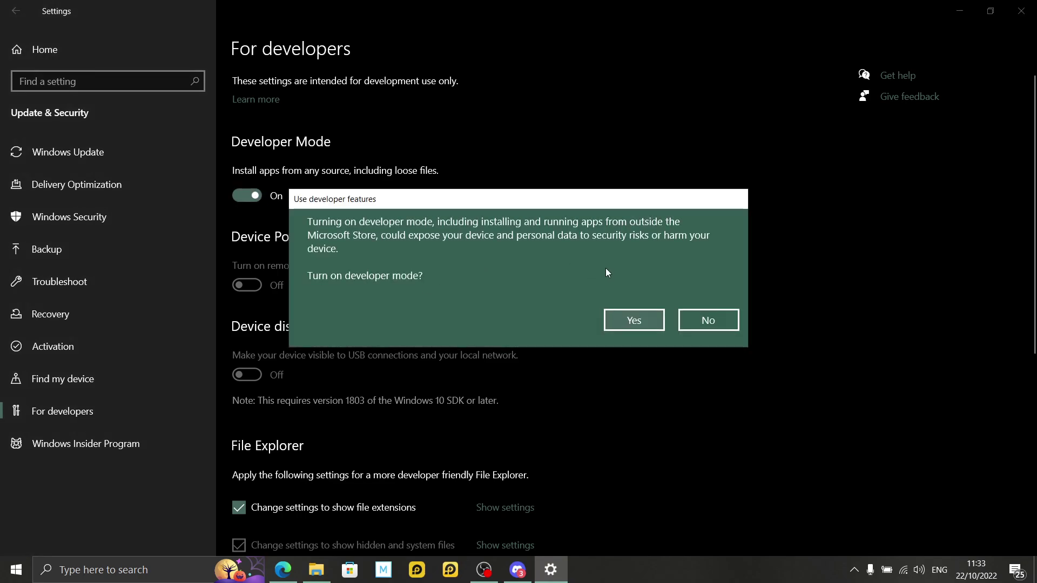
click(643, 320)
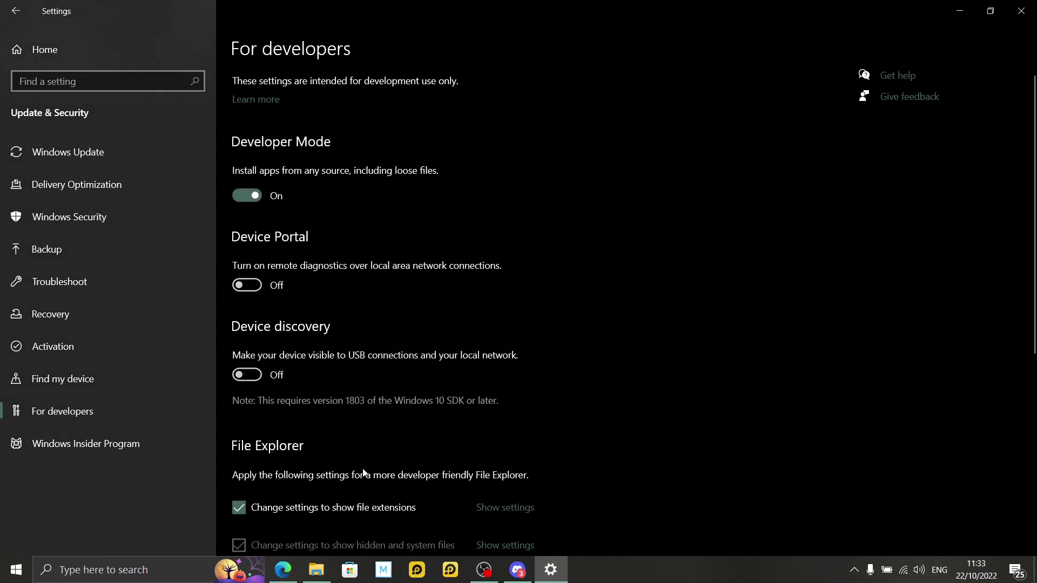
- Read the guide's installation step in Edge, and run the Install script from the extracted folder with PowerShell
click(287, 575)
scroll(486, 396, down, 3)
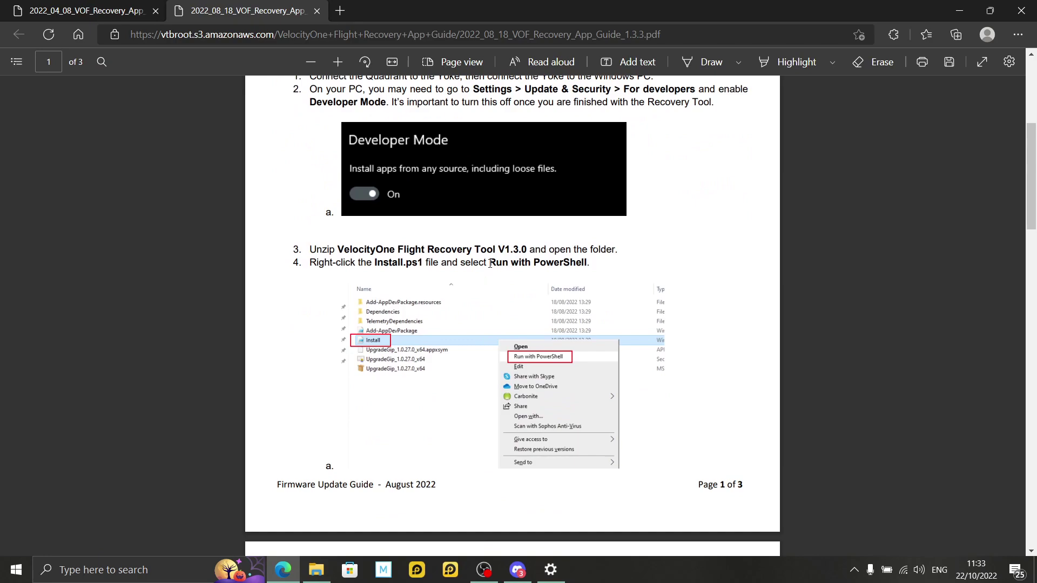
scroll(490, 263, down, 1)
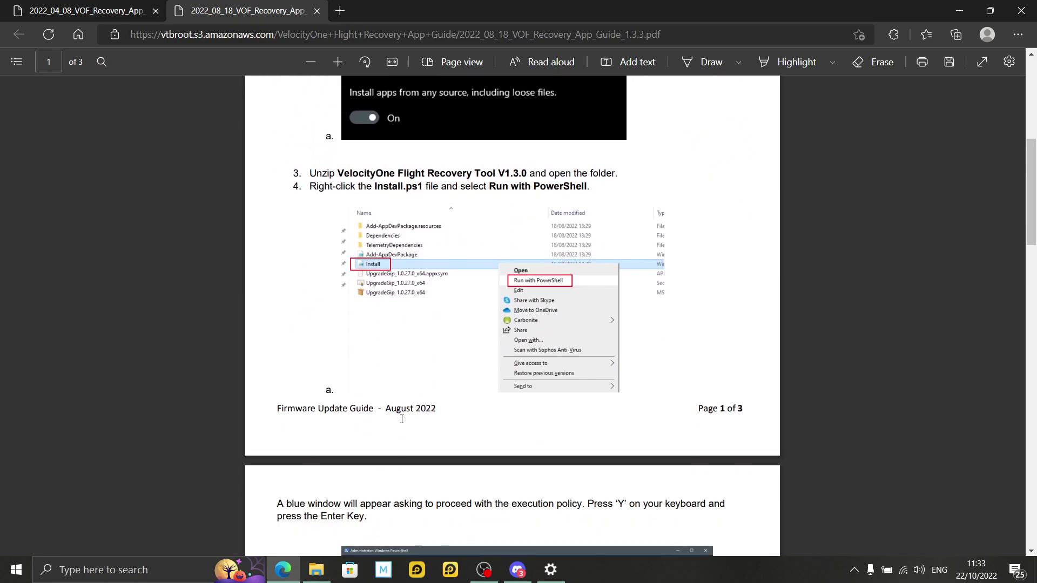
click(316, 570)
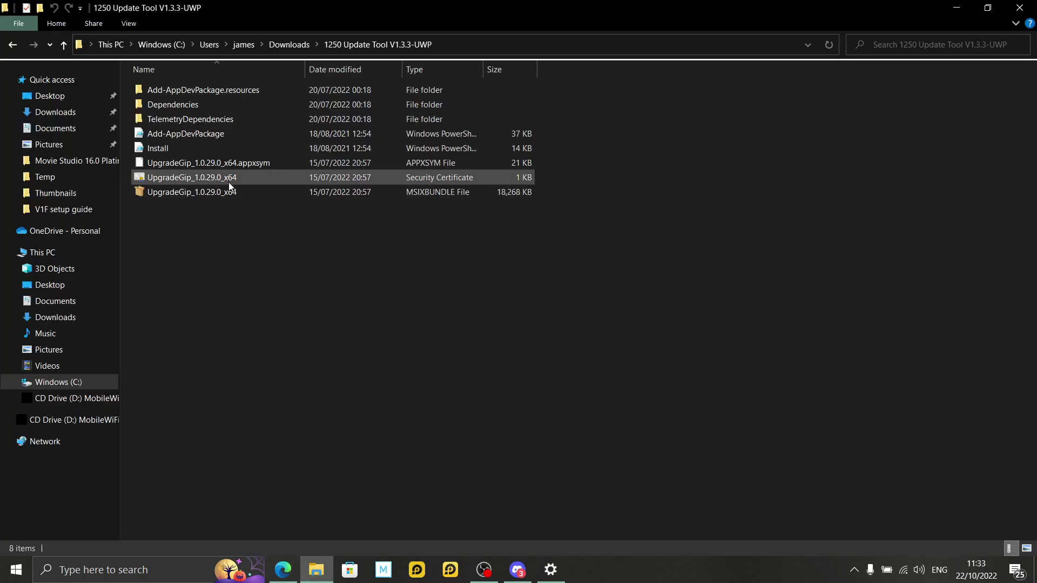
click(187, 145)
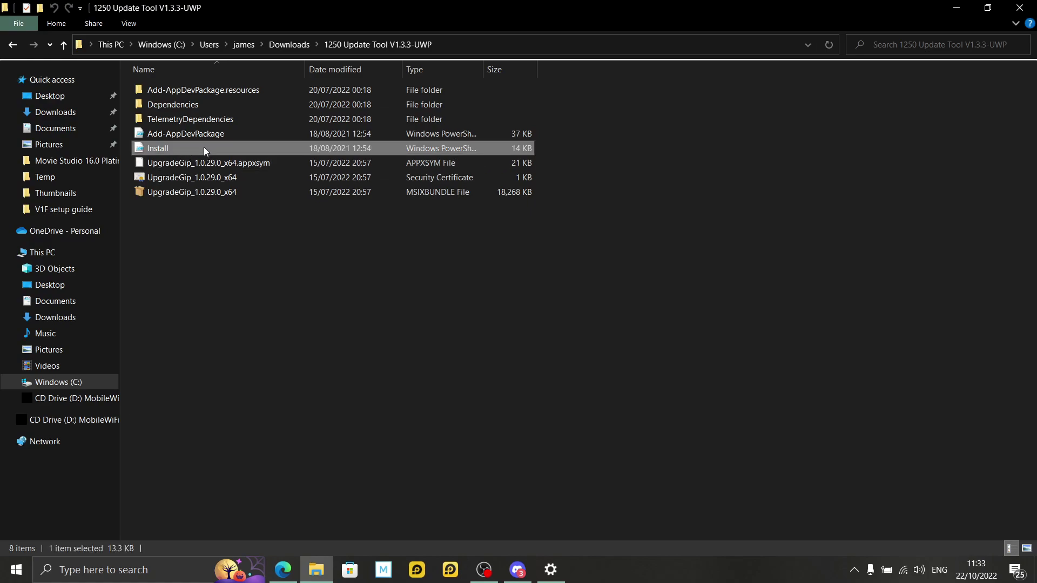
right_click(244, 149)
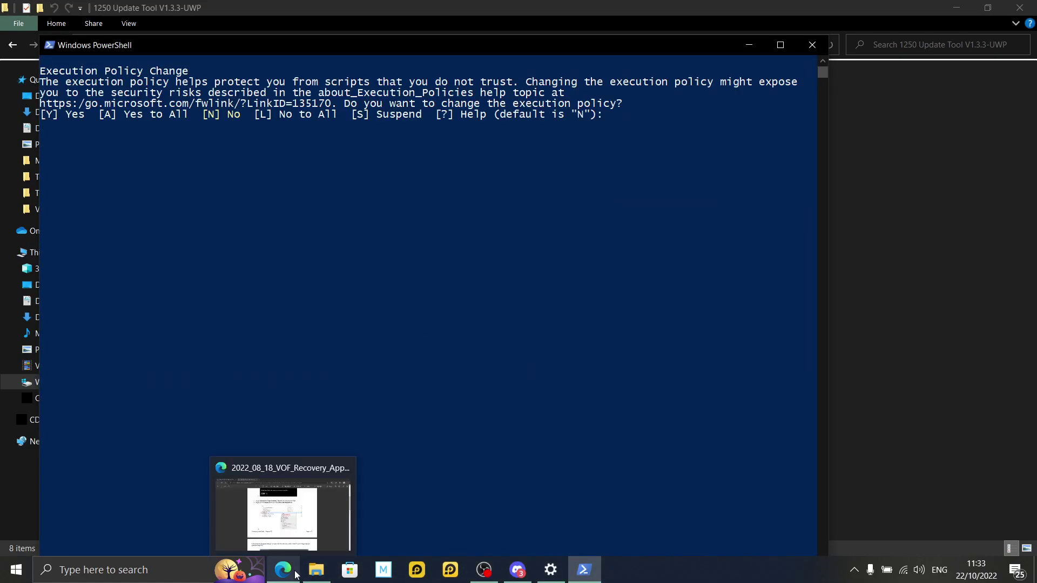
- Read the guide's execution policy instruction in Edge, and answer Y to the execution policy change in PowerShell
click(280, 573)
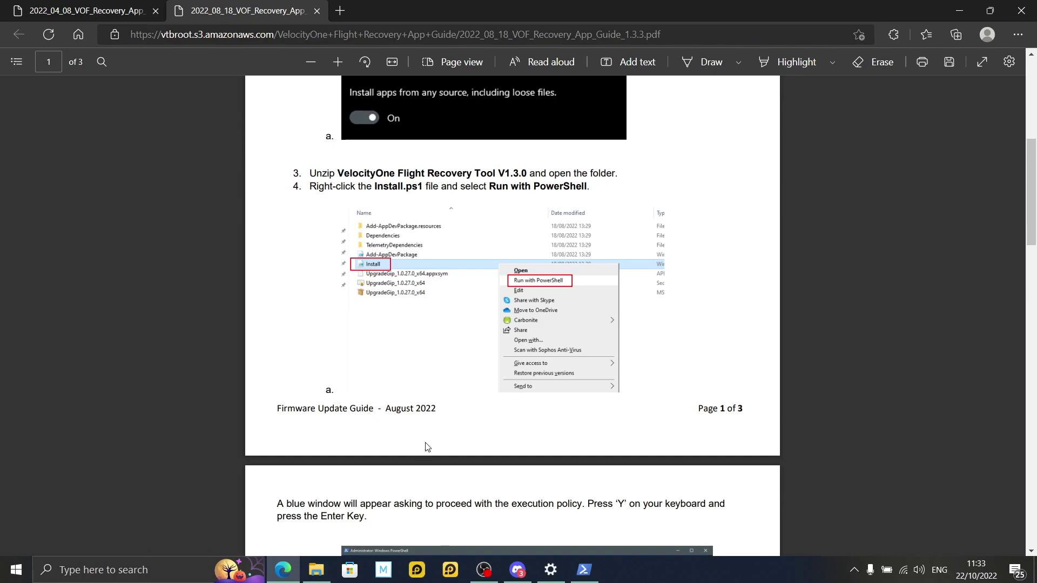
scroll(493, 352, down, 1)
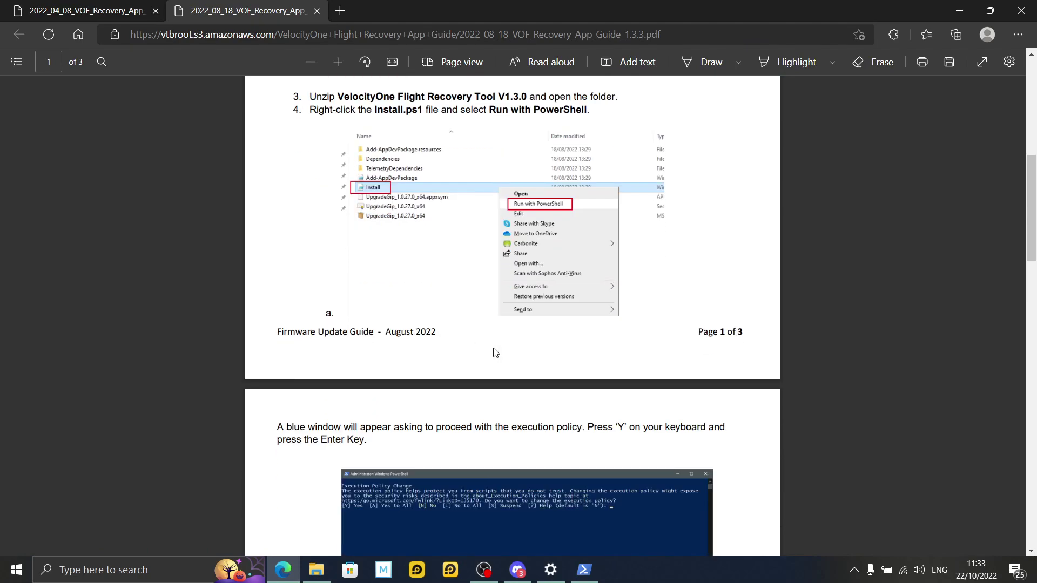
scroll(493, 352, down, 2)
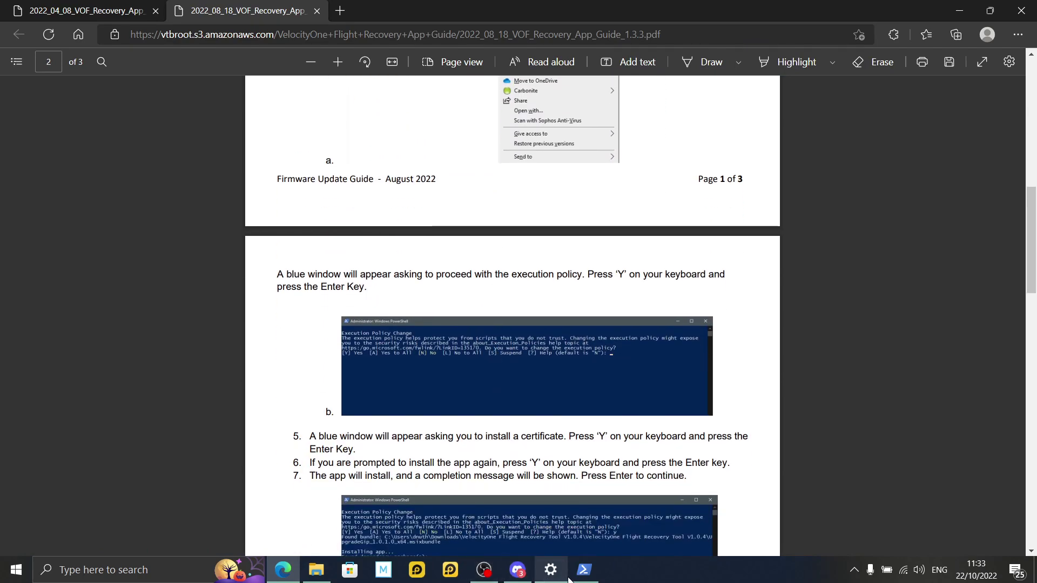
click(574, 574)
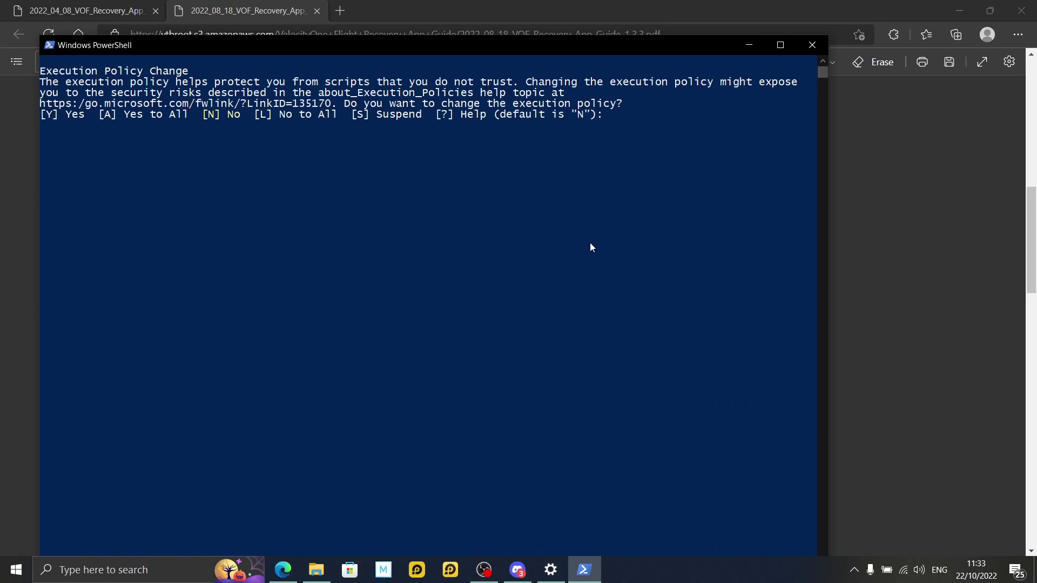
text(y)
key(Return)
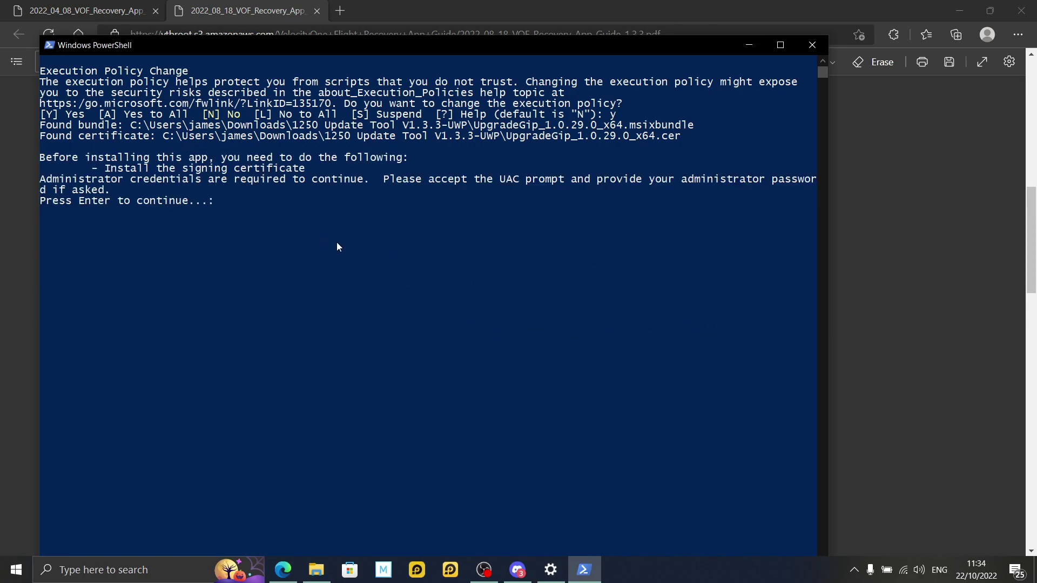
- Continue the PowerShell installation, approve the signing certificate with Y, and finish the app installer
key(Return)
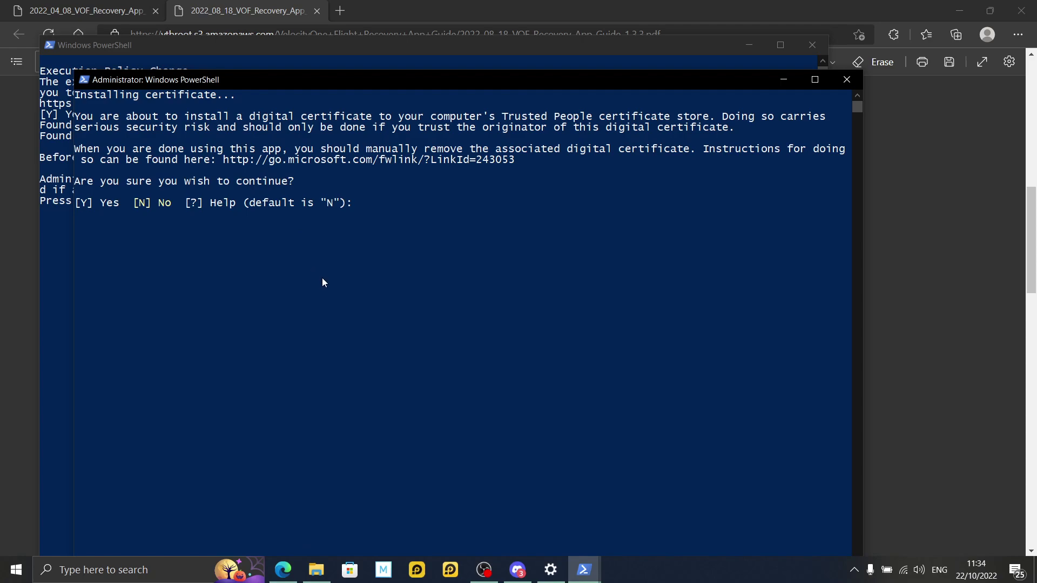
text(y)
key(Return)
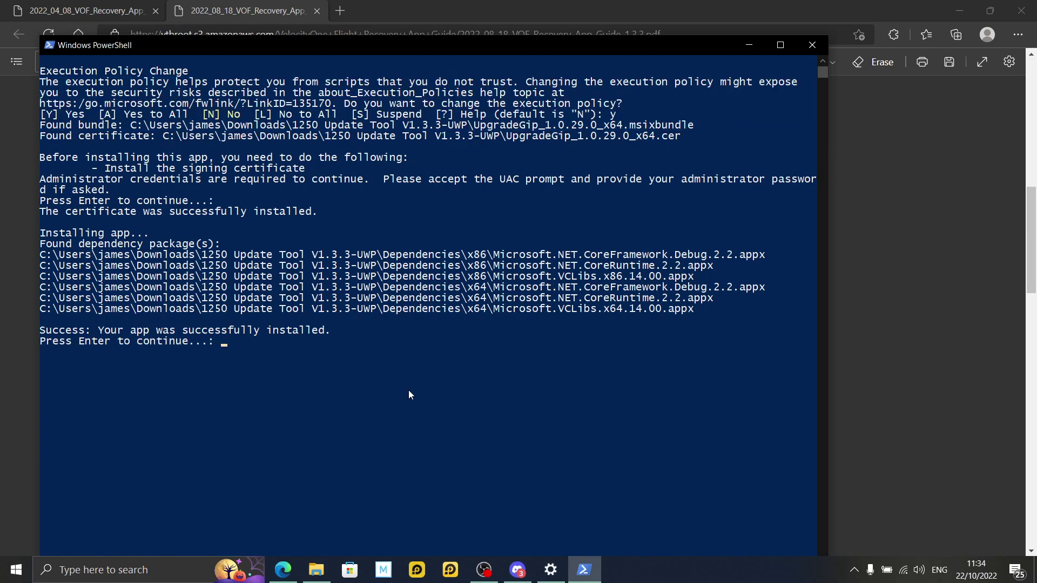
key(Return)
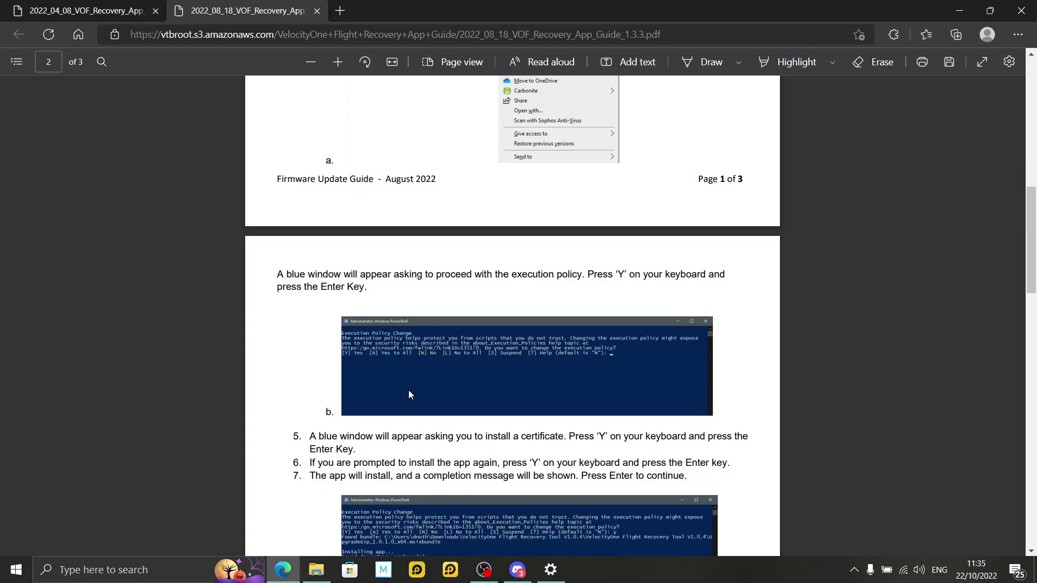
- Read the guide through step 8 in Edge, and look through the Windows Start app list for the installed recovery tool
scroll(545, 405, down, 4)
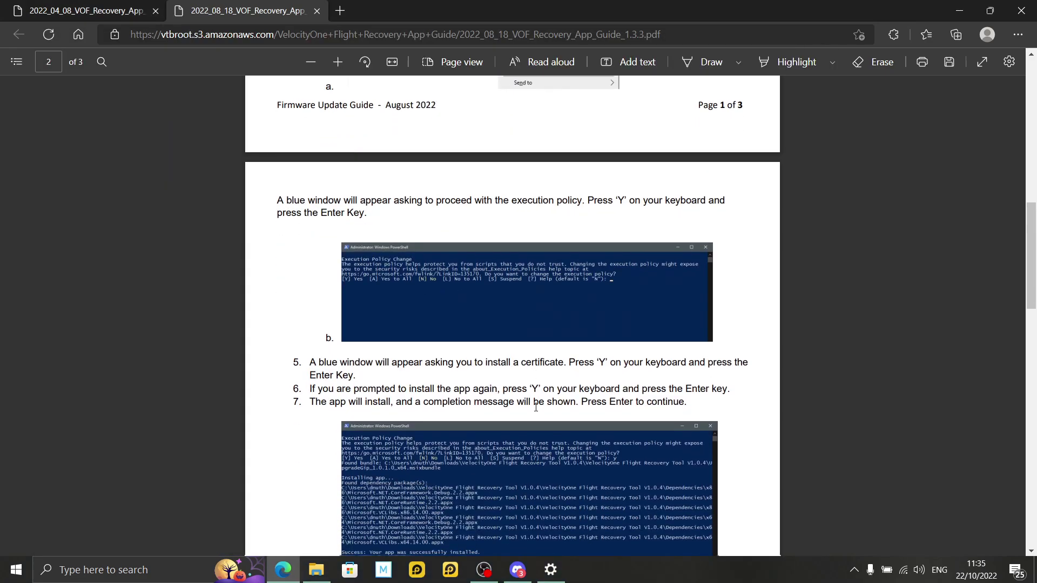
scroll(575, 402, down, 1)
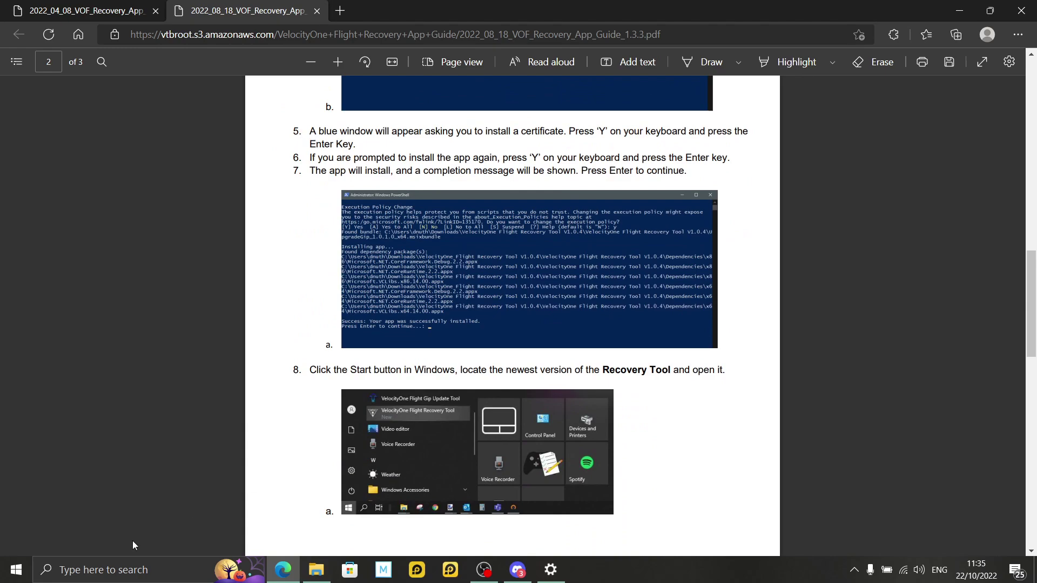
click(24, 579)
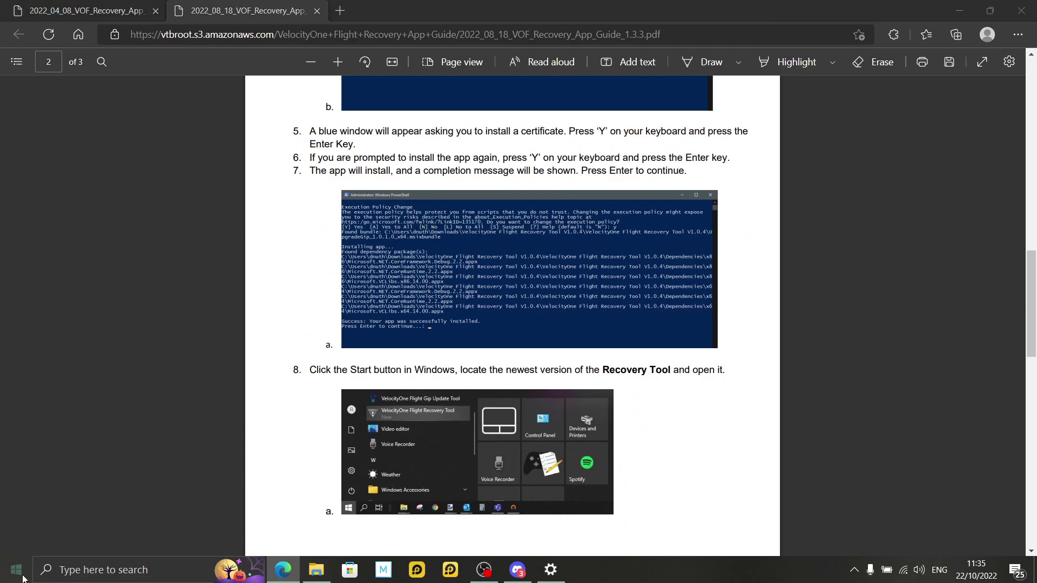
click(24, 578)
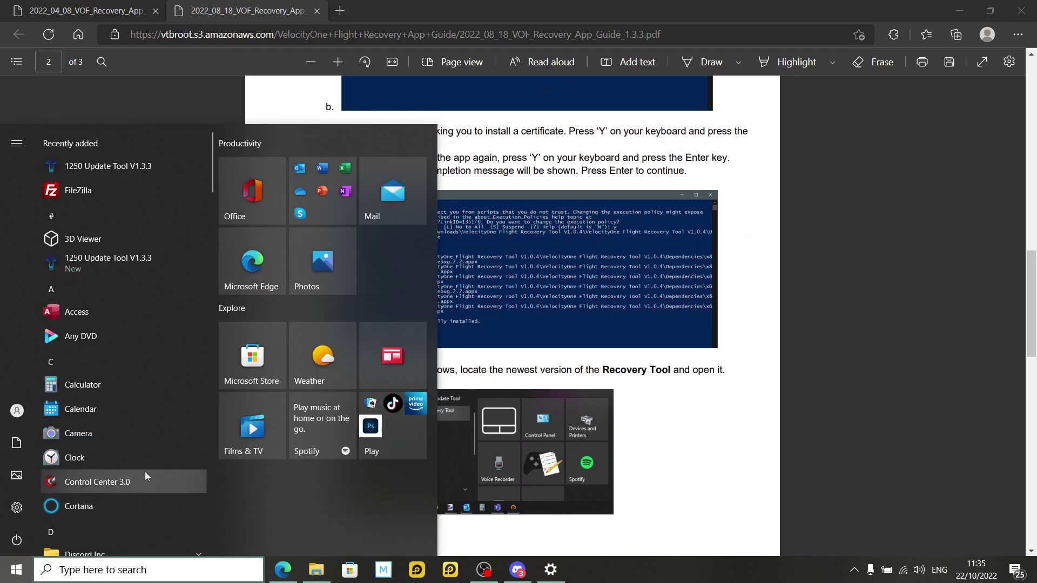
scroll(147, 458, down, 6)
scroll(138, 456, down, 10)
scroll(103, 481, down, 10)
scroll(116, 483, down, 8)
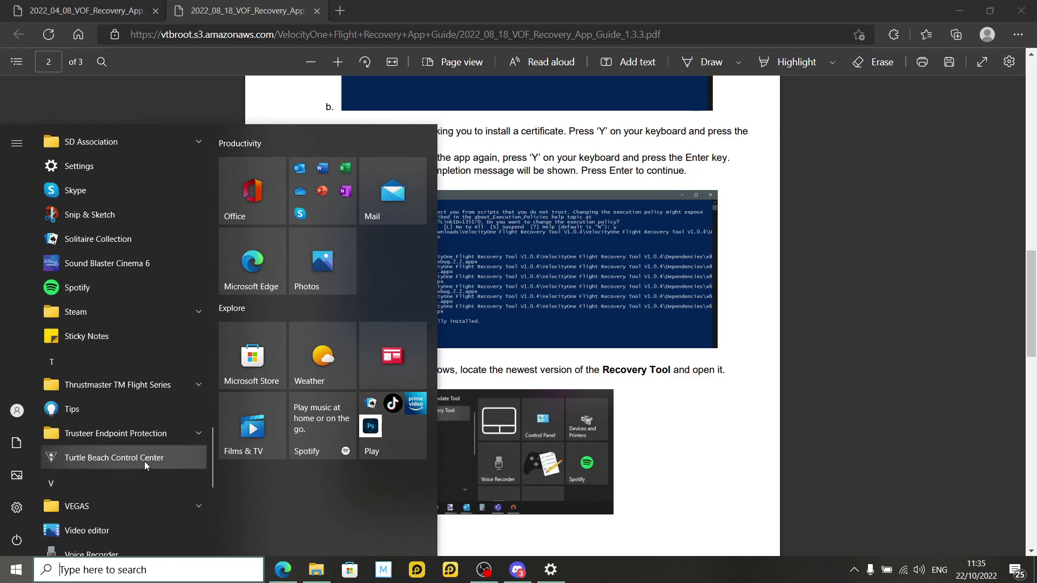
scroll(141, 448, down, 3)
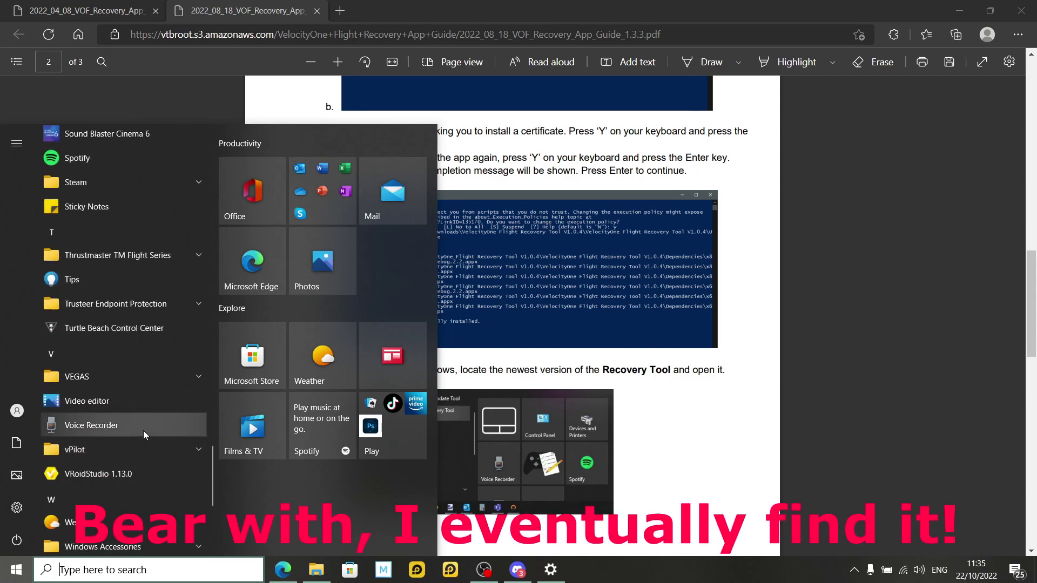
scroll(143, 430, up, 5)
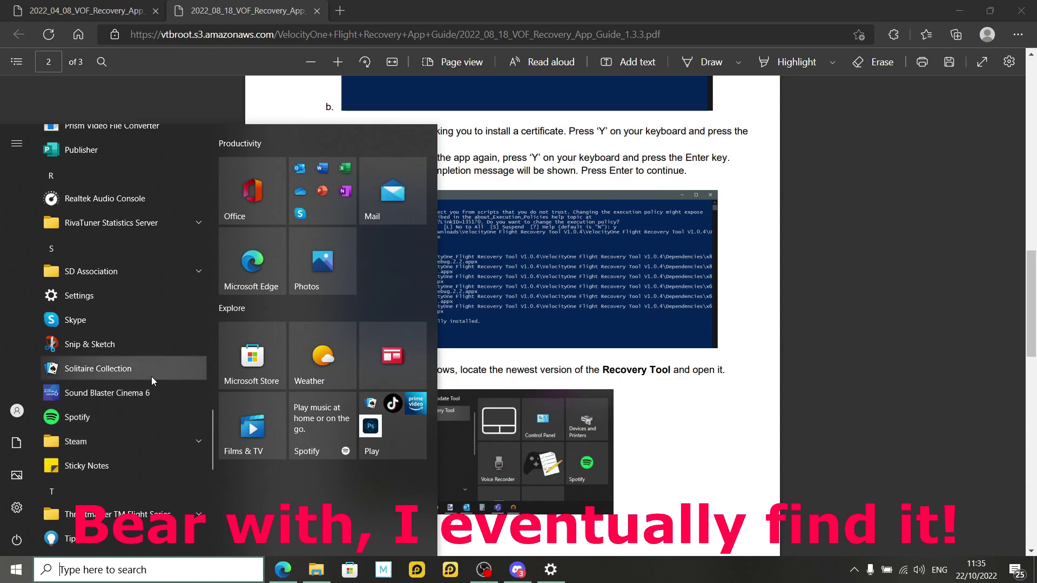
scroll(166, 360, up, 7)
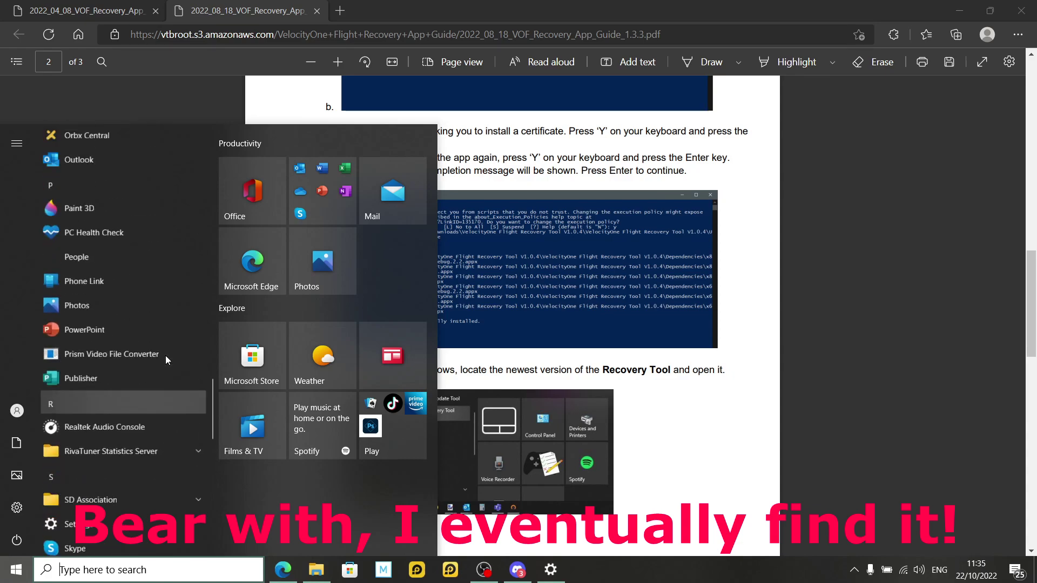
scroll(166, 355, up, 15)
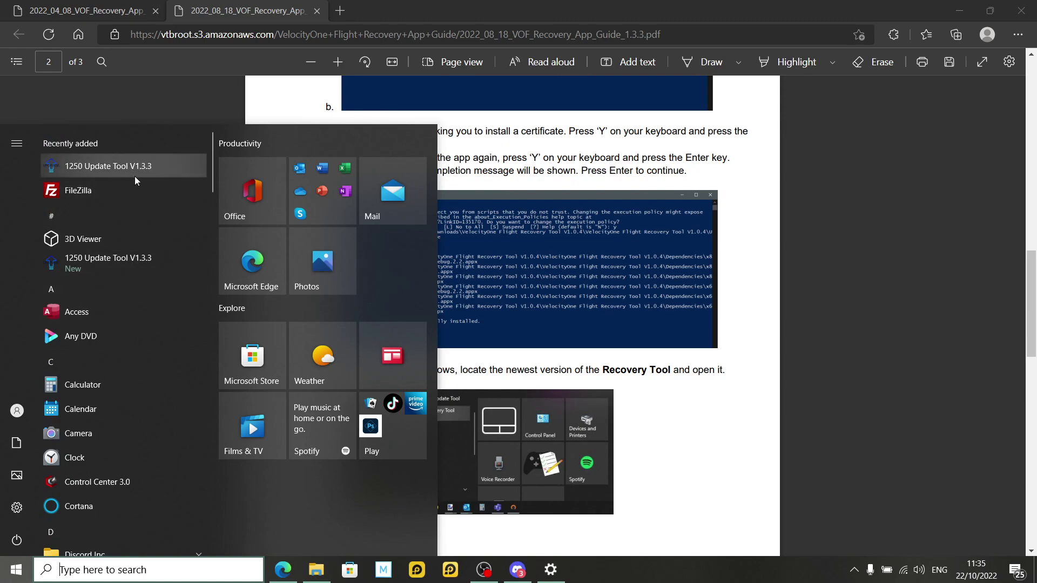
click(782, 423)
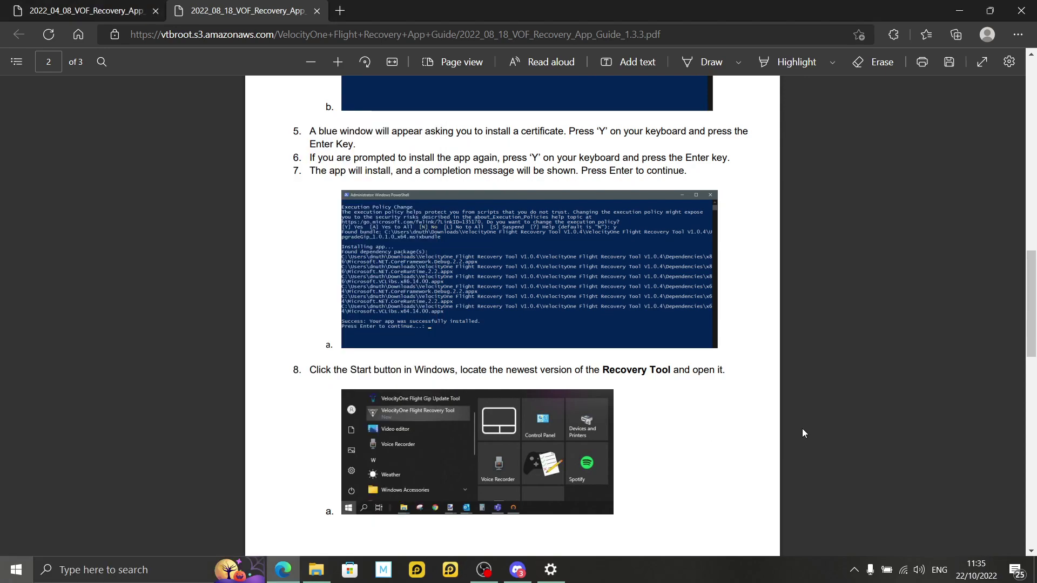
- Read the guide's Update instruction in step 9, and launch 1250 Update Tool V1.3.3 from Windows
scroll(783, 426, down, 8)
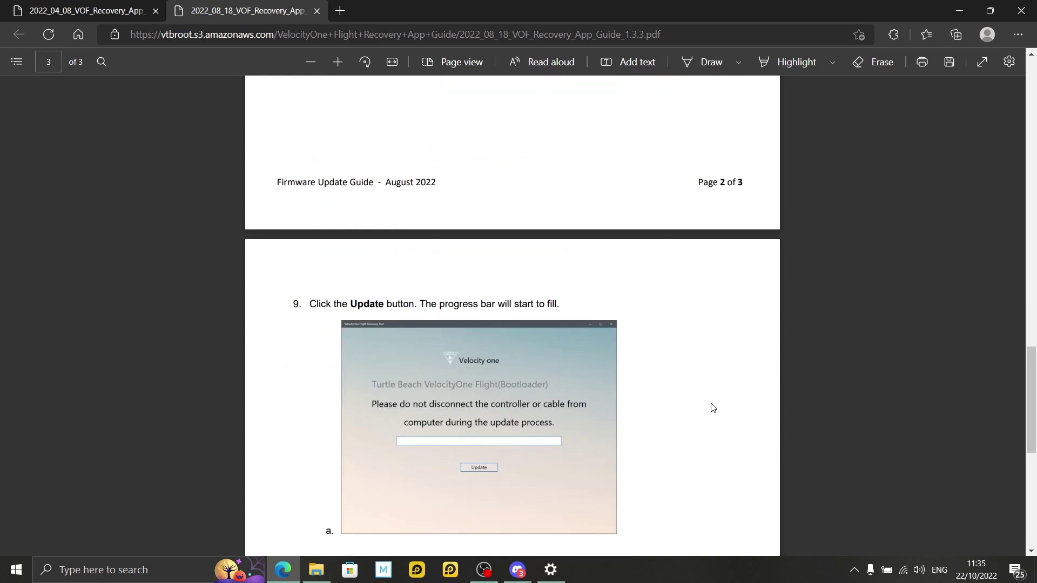
click(24, 573)
scroll(631, 376, down, 2)
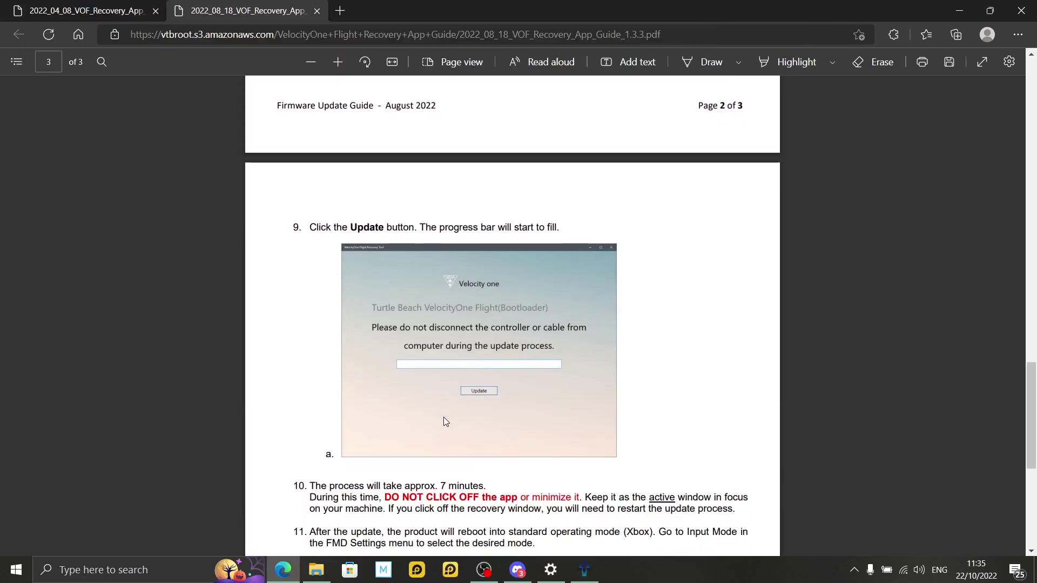
click(585, 570)
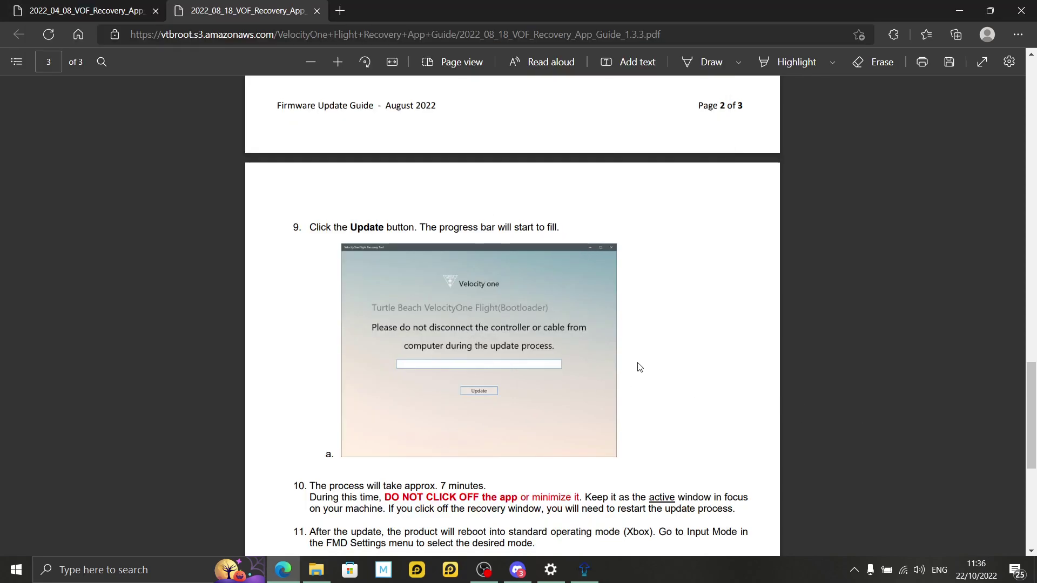
- Return to the guide in Edge and read steps 10 to 12 on update time, input mode and disabling Developer Mode
scroll(640, 367, down, 3)
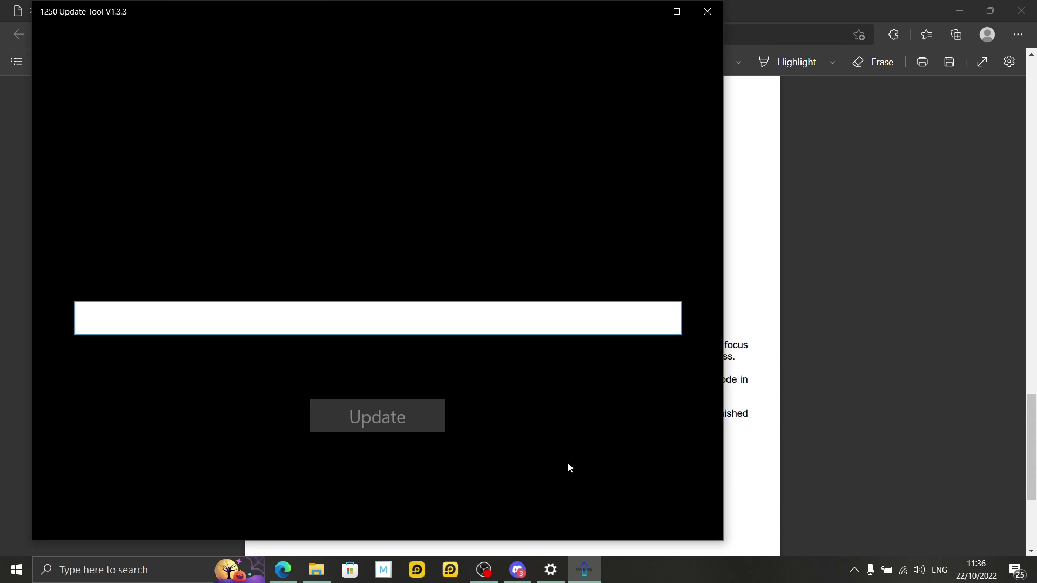
click(920, 466)
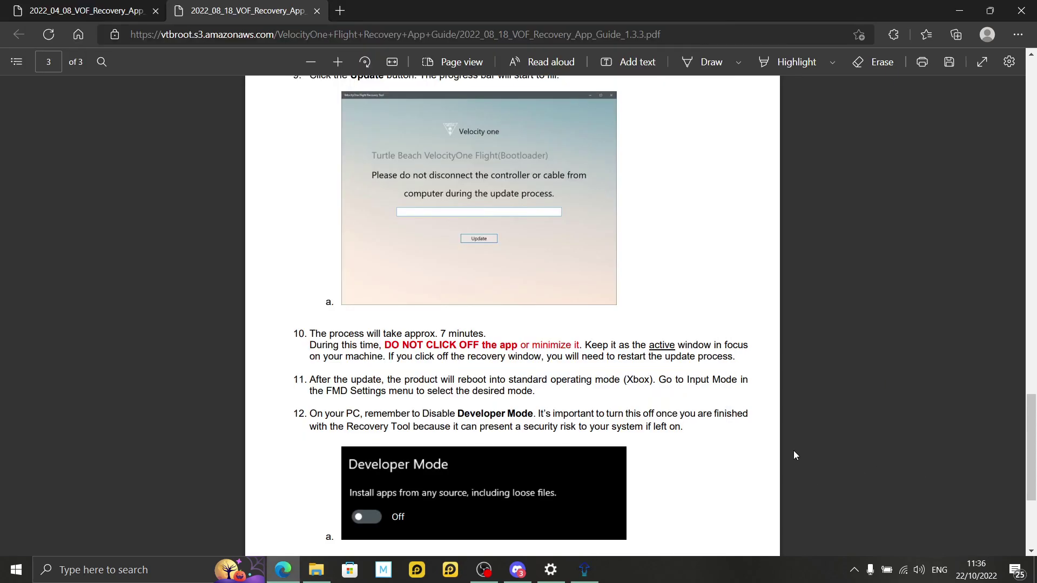
scroll(672, 446, down, 3)
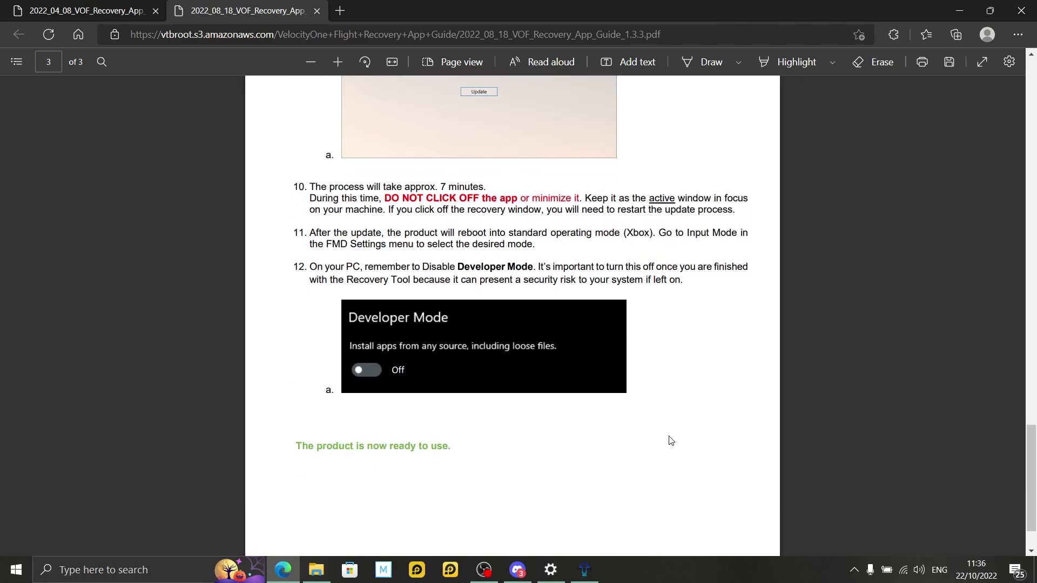
scroll(659, 418, up, 1)
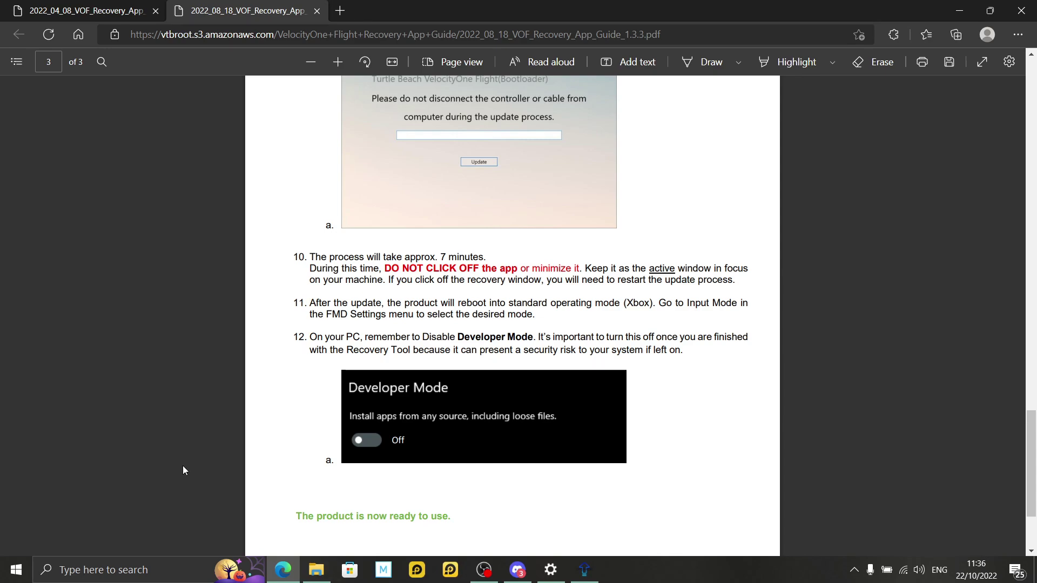
- Turn off Developer Mode in the Windows developer settings and close Settings
click(24, 581)
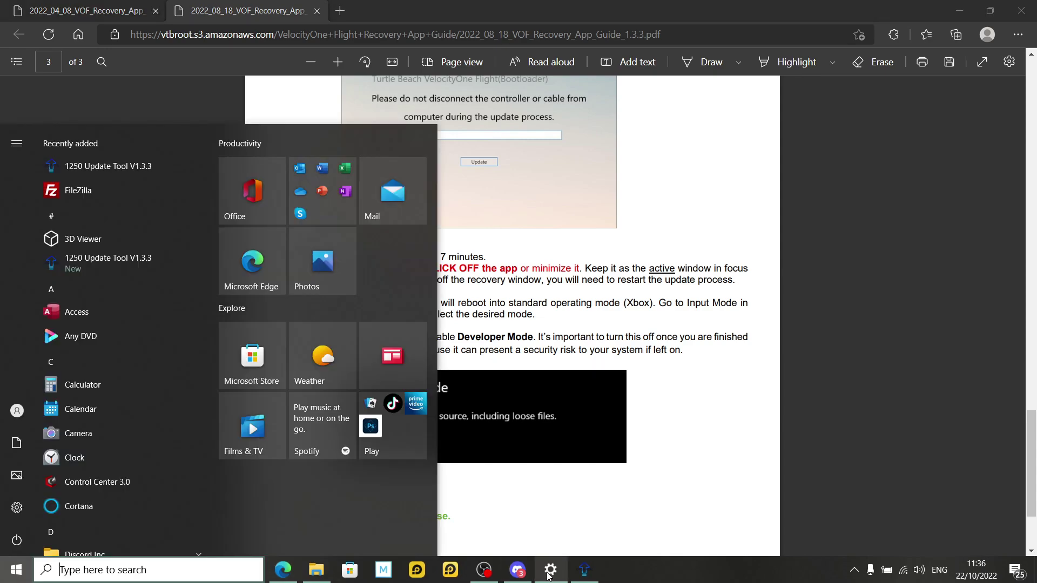
click(550, 570)
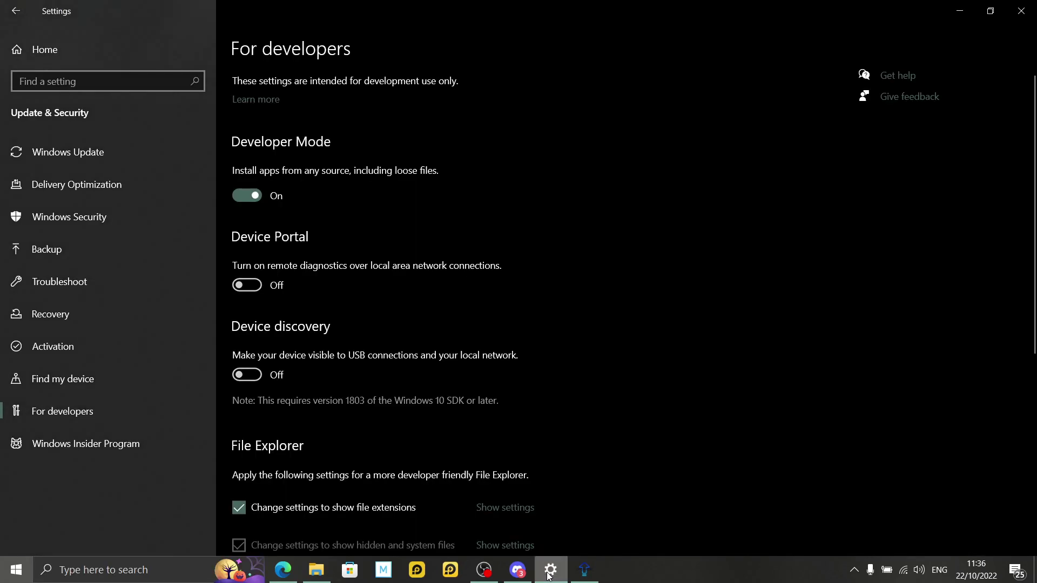
click(247, 196)
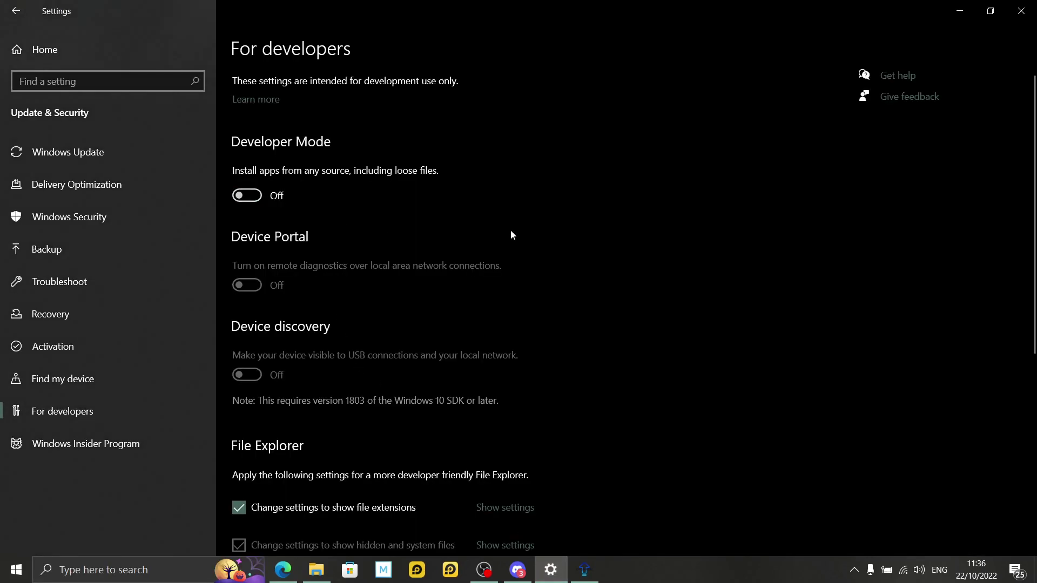
click(1021, 10)
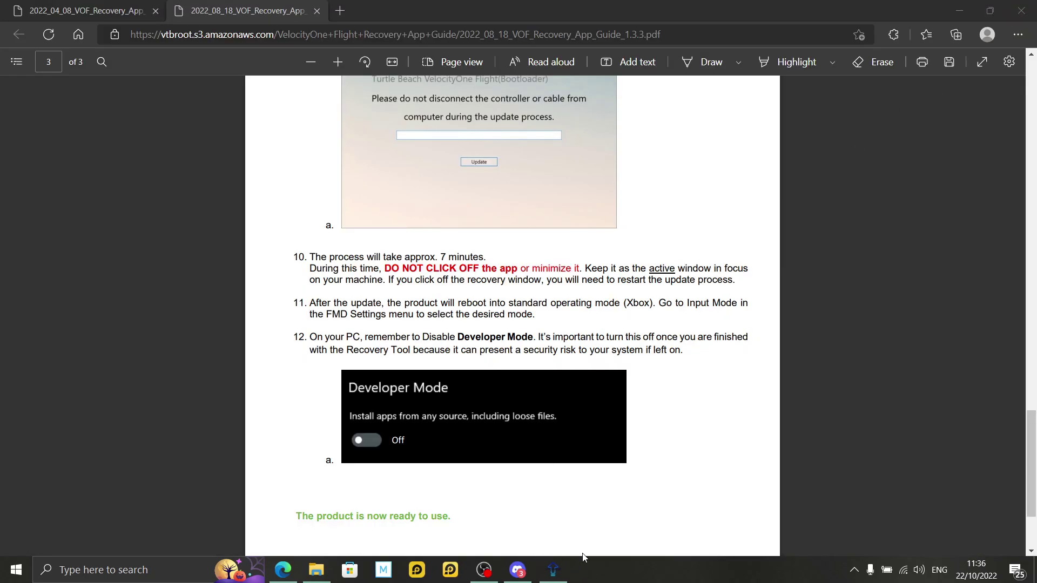
- Close the 1250 Update Tool V1.3.3 window
click(551, 570)
right_click(551, 569)
click(499, 540)
- Review the guide's last page in Edge, from the Developer Mode reminder back up to the Update instruction
scroll(821, 397, down, 1)
scroll(454, 459, down, 1)
scroll(527, 437, up, 1)
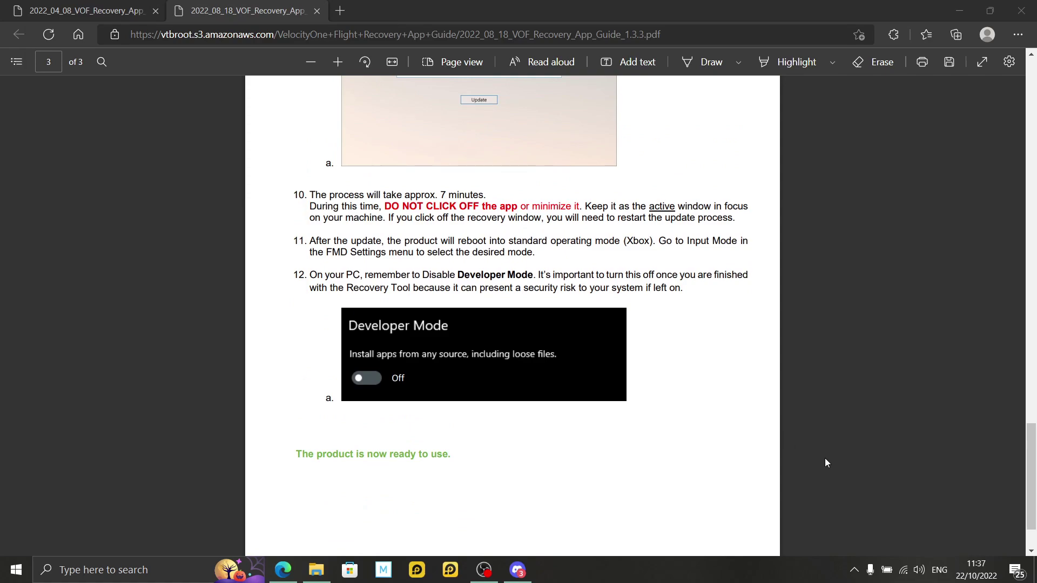
scroll(805, 457, up, 2)
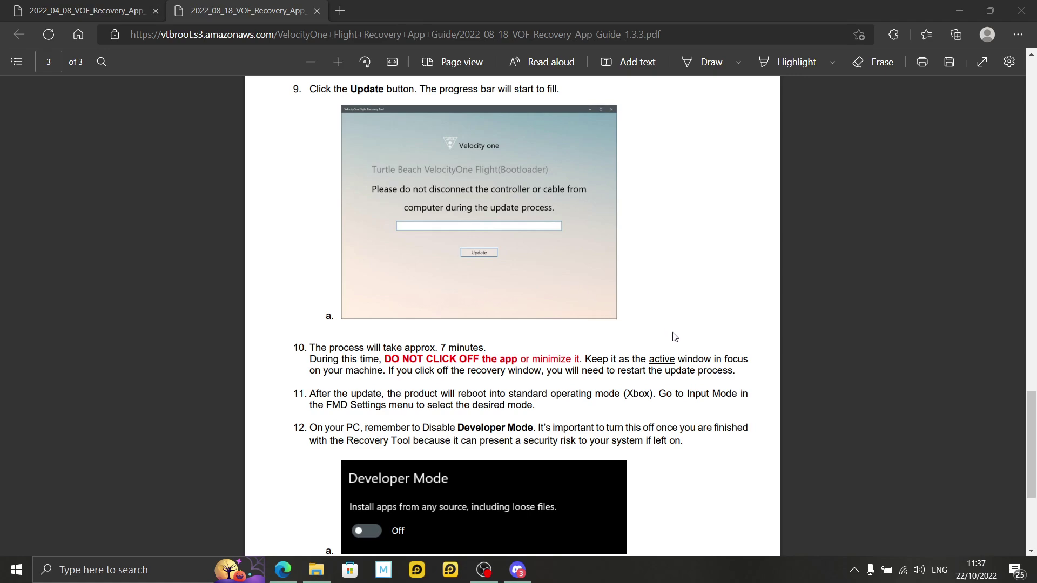
scroll(676, 337, down, 1)
scroll(848, 495, up, 5)
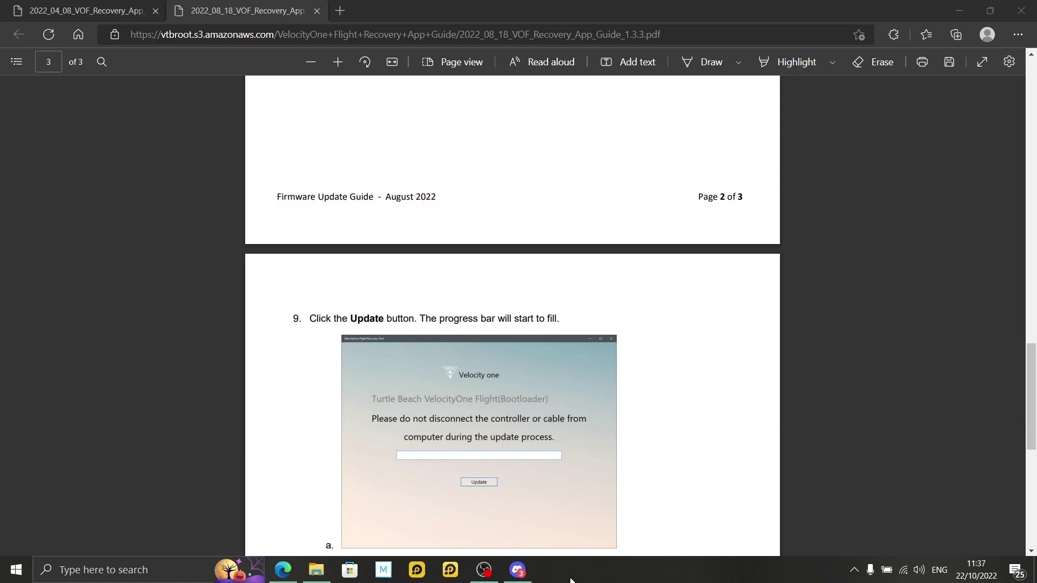
- Switch to Discord and review the FW 1.1.0 and FW 1.3.3 recovery options in the faq-n-fixes channel
click(517, 569)
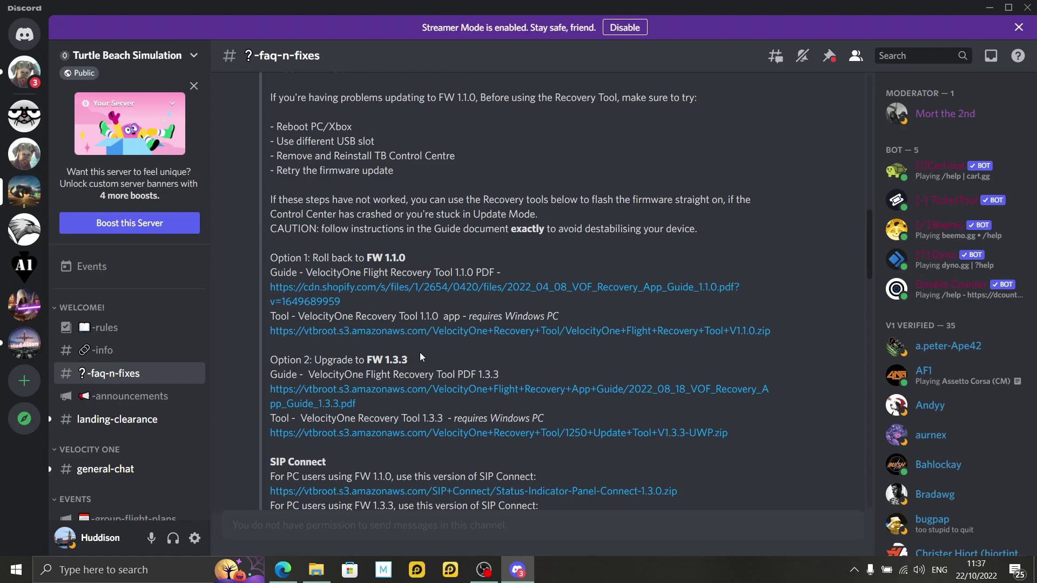
scroll(446, 352, down, 2)
scroll(446, 354, up, 2)
scroll(447, 353, up, 1)
scroll(446, 354, down, 1)
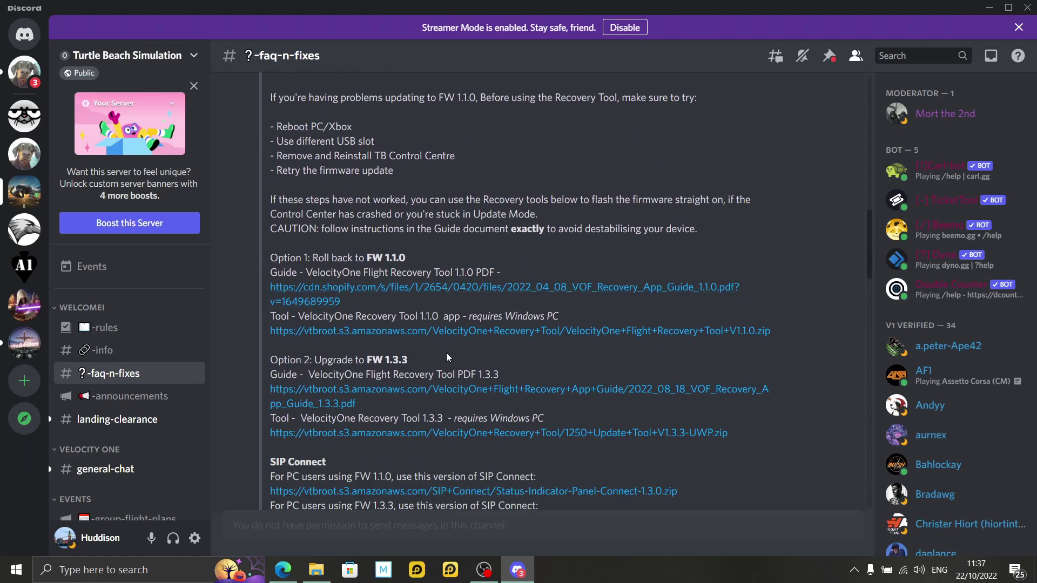
scroll(446, 352, up, 1)
scroll(446, 352, down, 1)
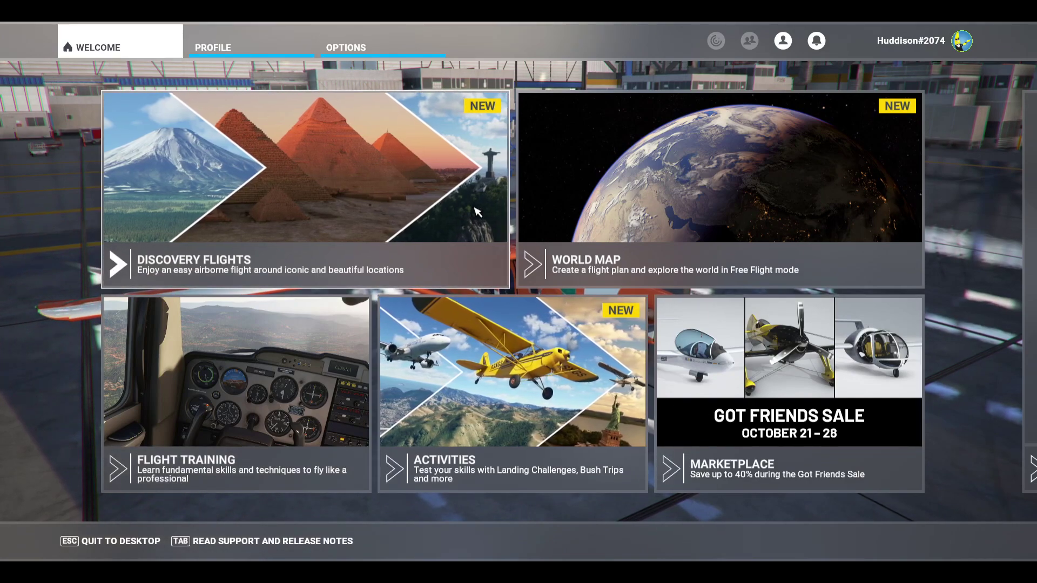
- Open the simulator's controls options and view the assigned bindings of both VelocityOne Flight devices, ending on the throttle quadrant
click(377, 50)
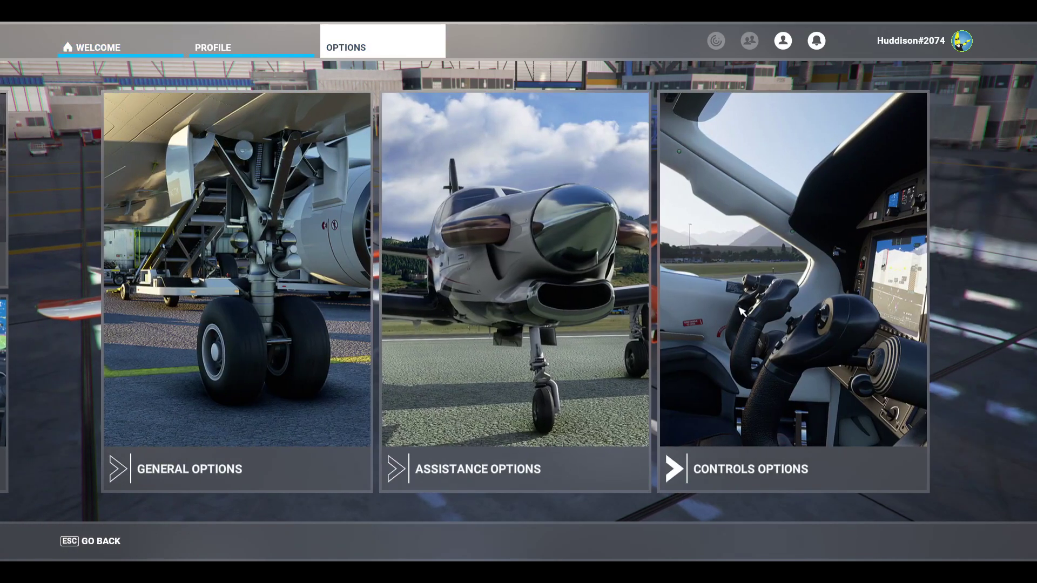
click(742, 312)
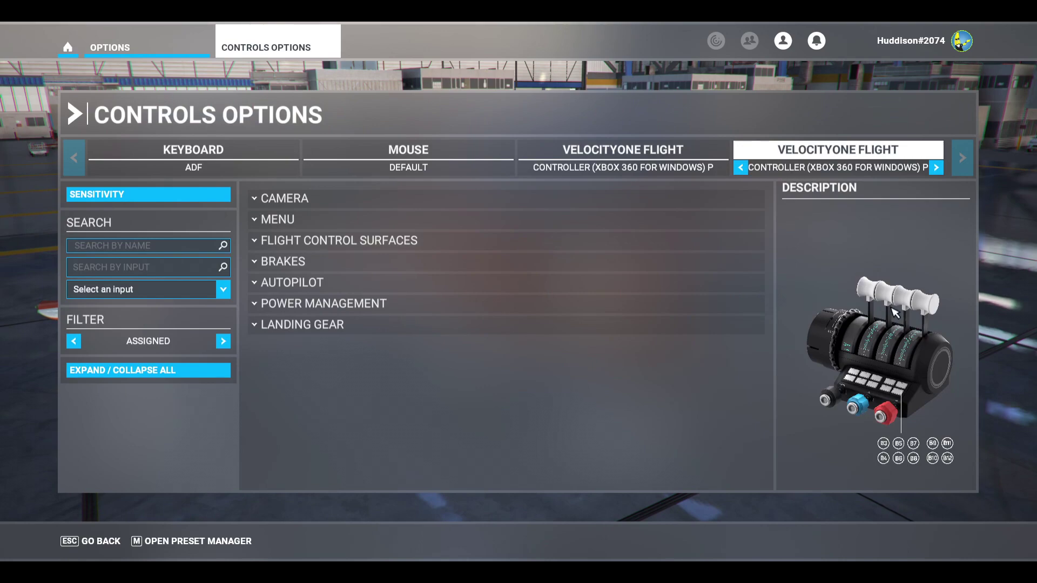
click(600, 150)
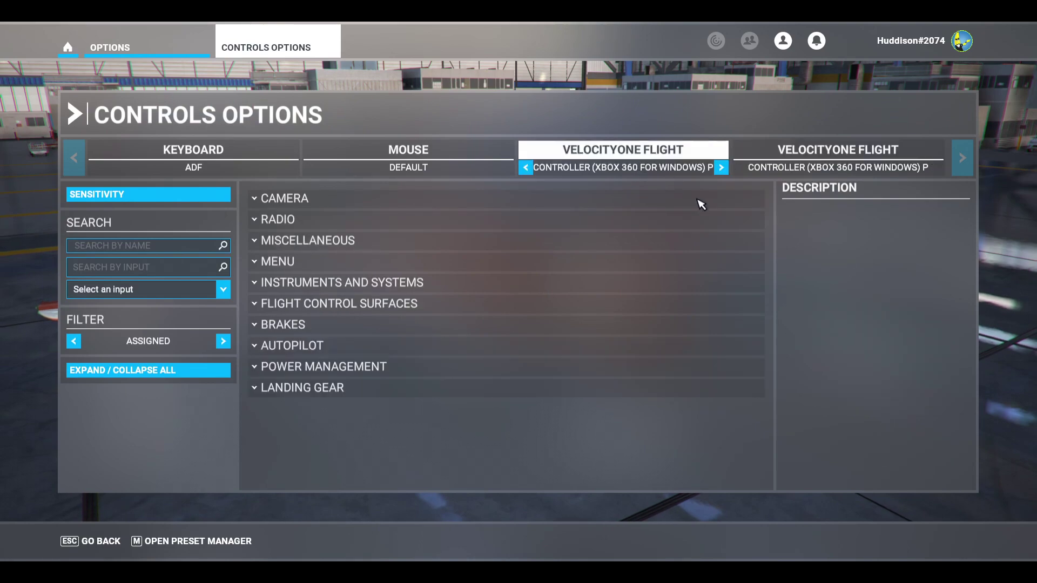
click(836, 163)
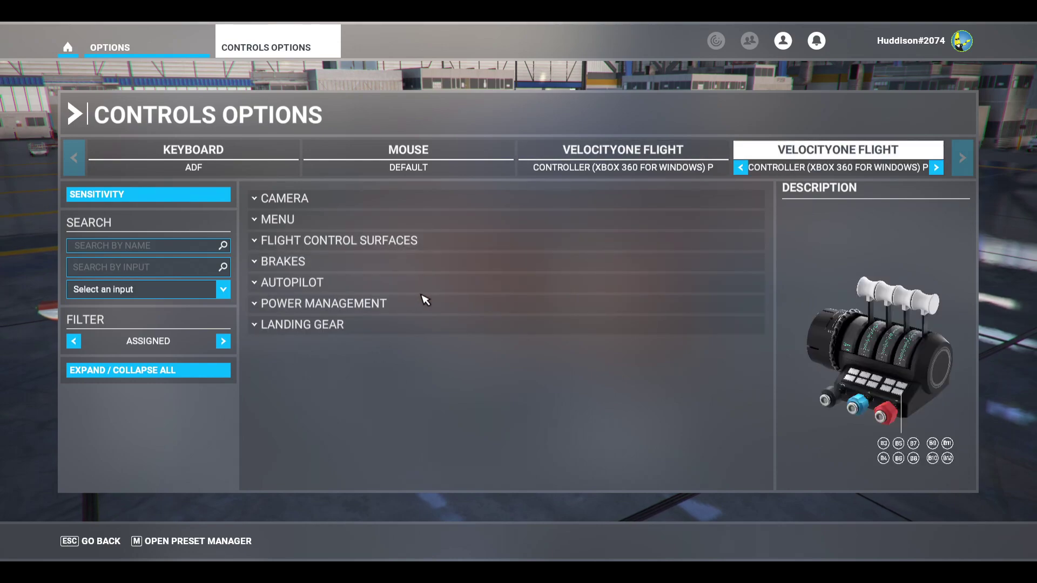
- Check the throttle quadrant's Throttle bindings under Power Management, collapse them and return to the welcome screen
click(360, 305)
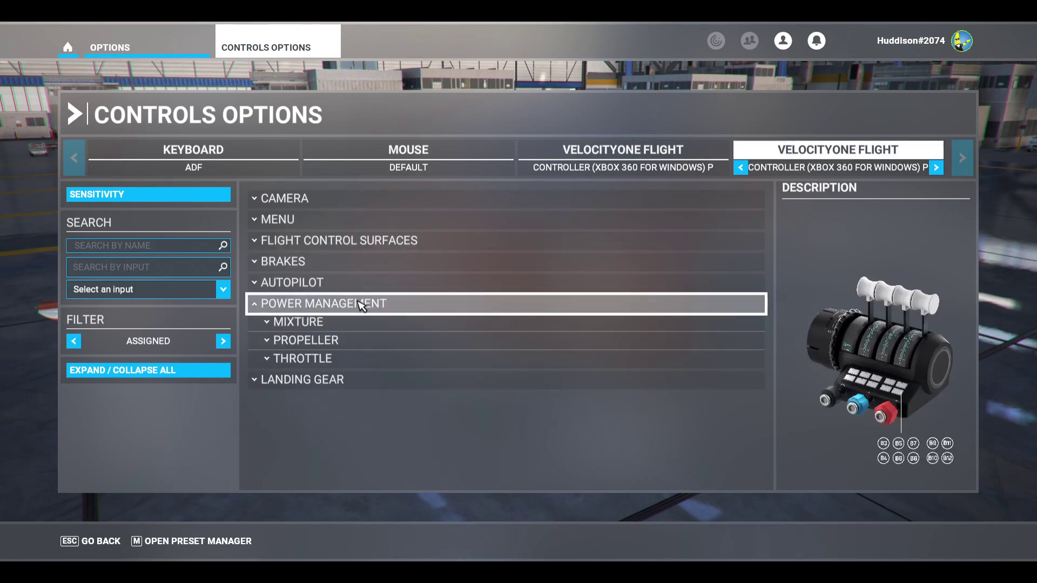
click(359, 359)
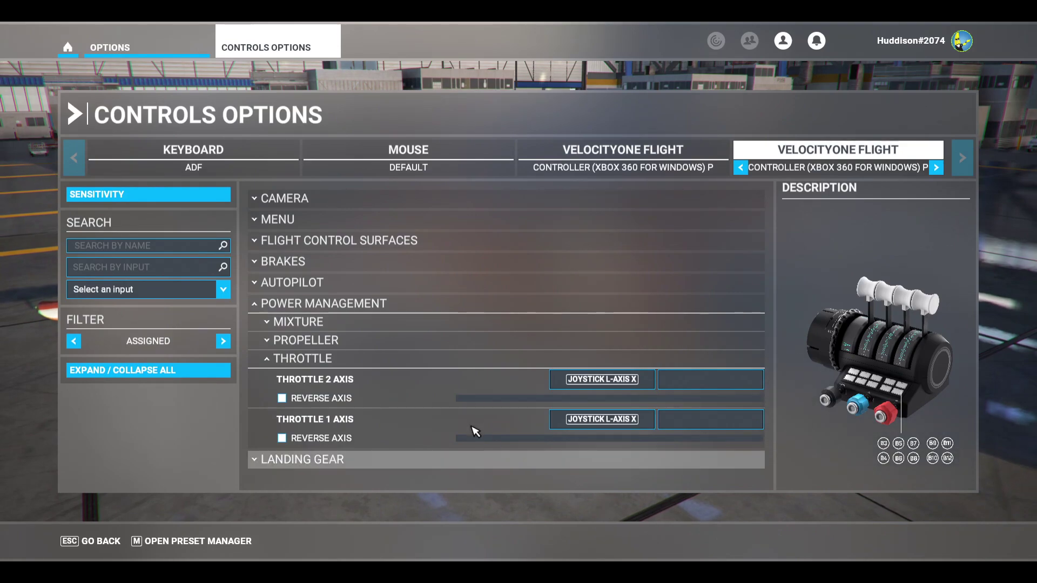
click(381, 361)
click(379, 304)
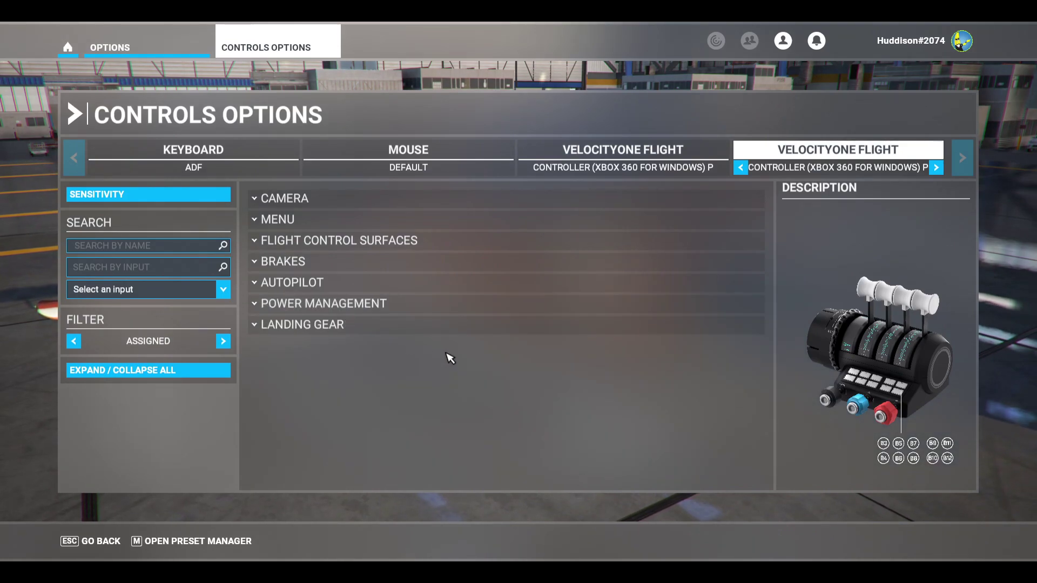
click(69, 48)
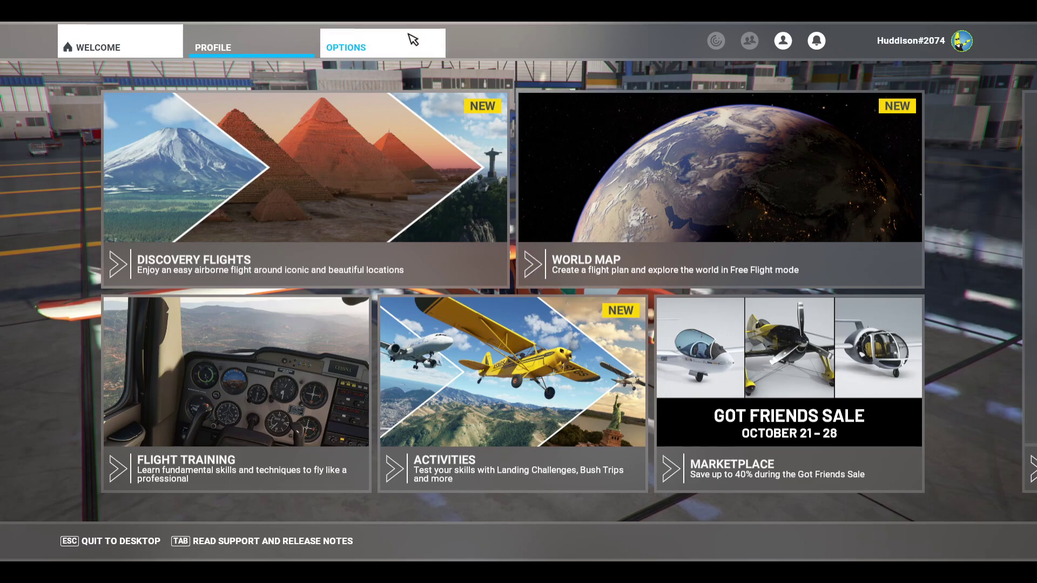
- Reopen the controls options and expand the throttle quadrant's Power Management Throttle bindings to test the Throttle 1 and 2 axes
click(427, 50)
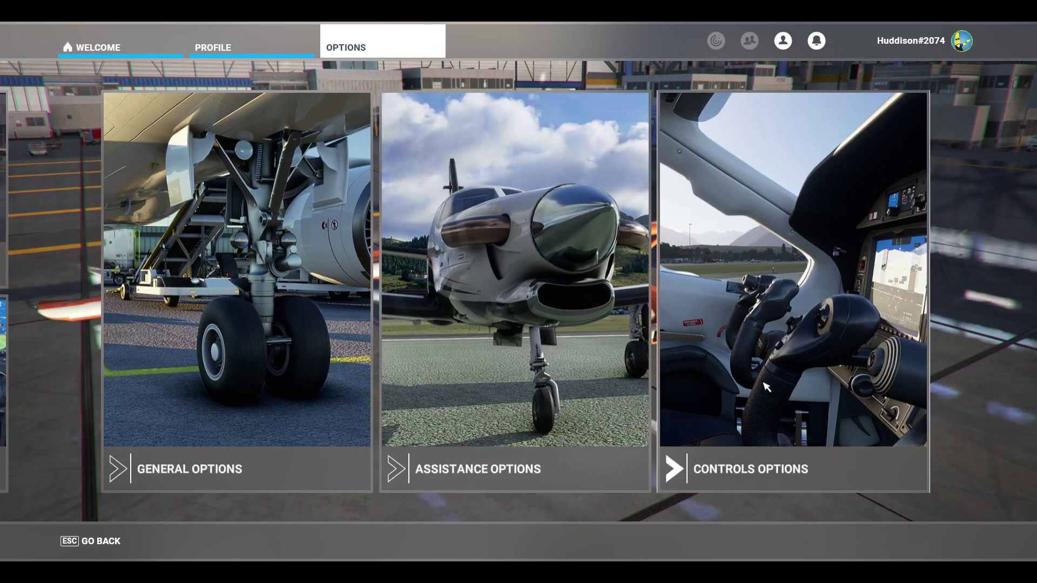
click(794, 378)
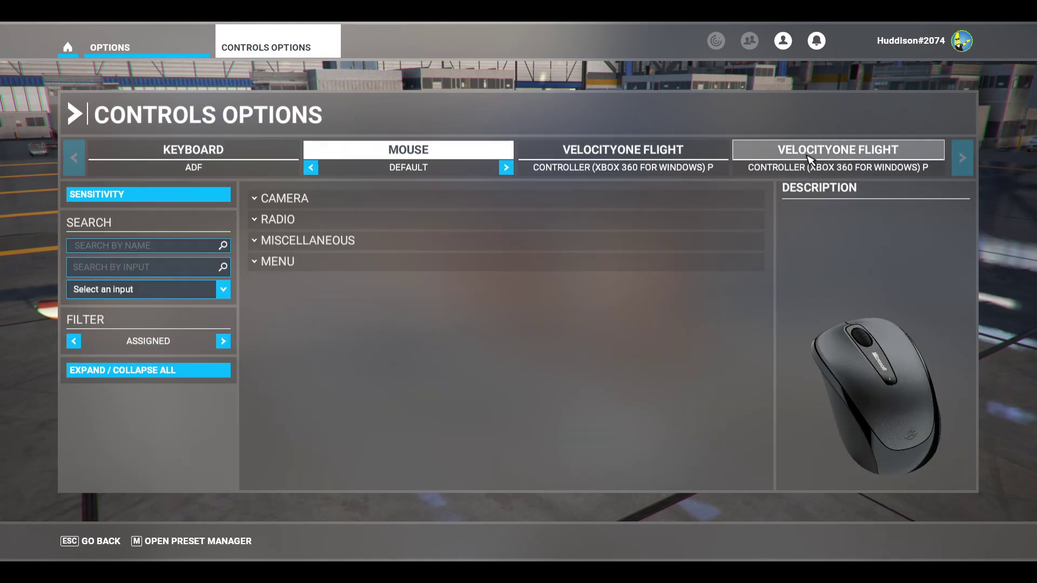
click(817, 160)
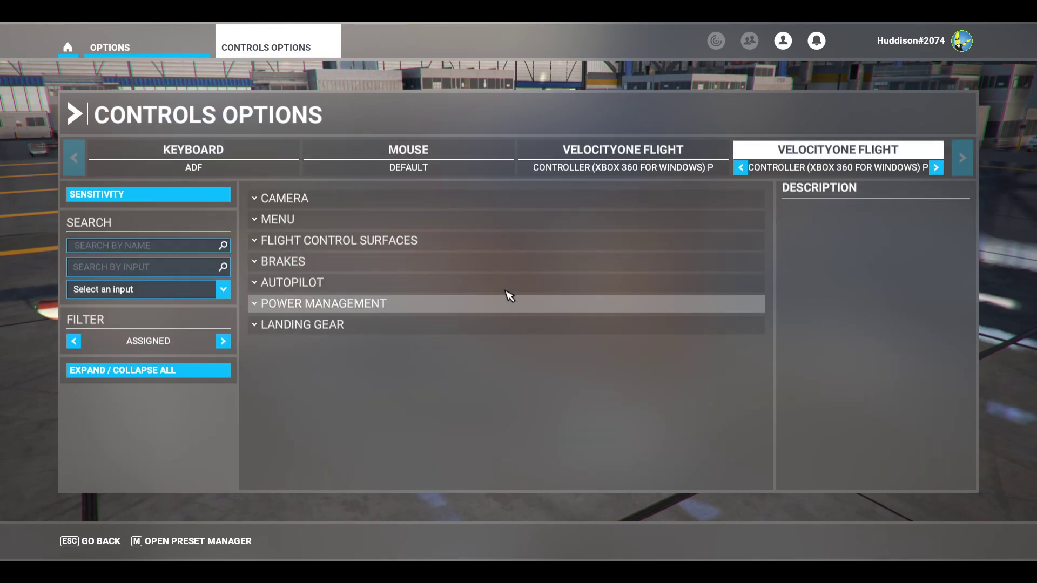
click(295, 303)
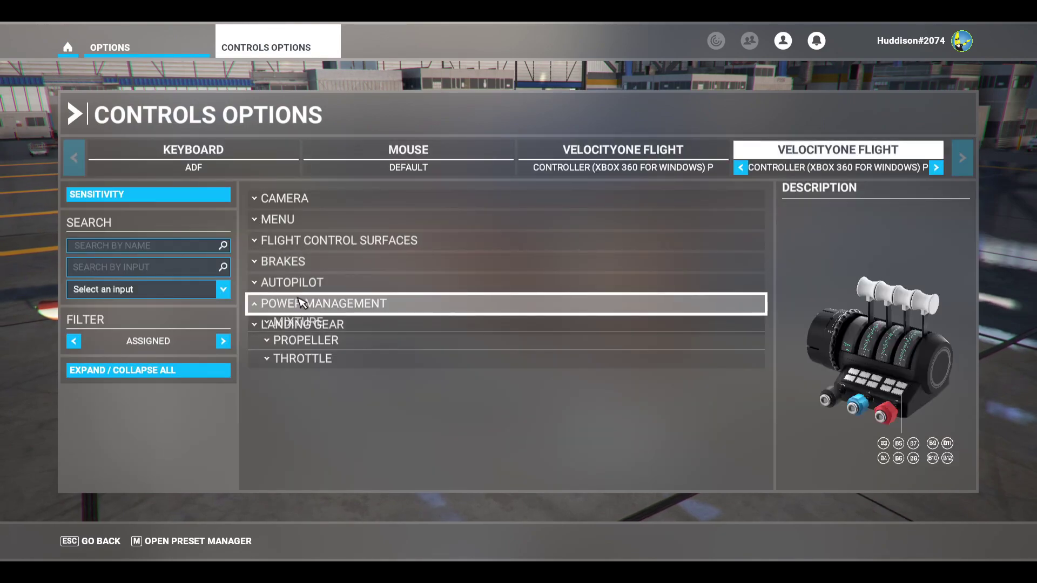
click(344, 358)
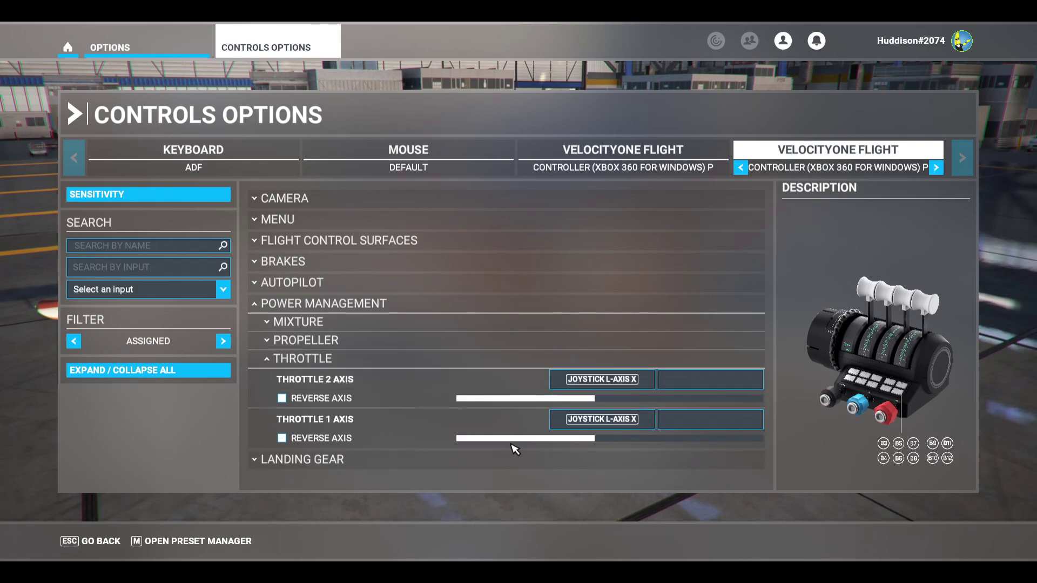
- Check the throttle quadrant's Propeller axis binding and go back to the welcome screen
click(420, 345)
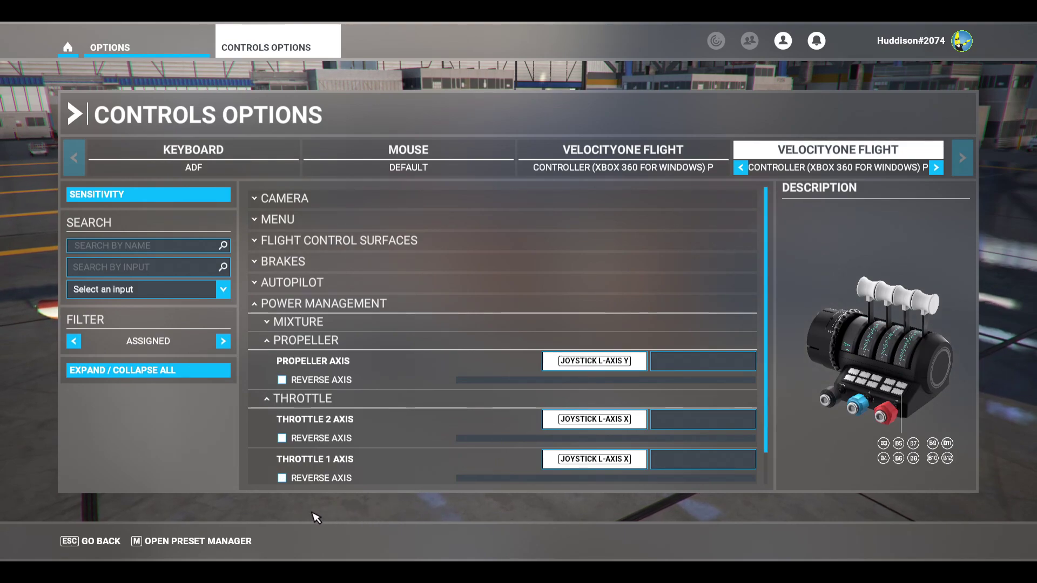
click(84, 542)
click(116, 541)
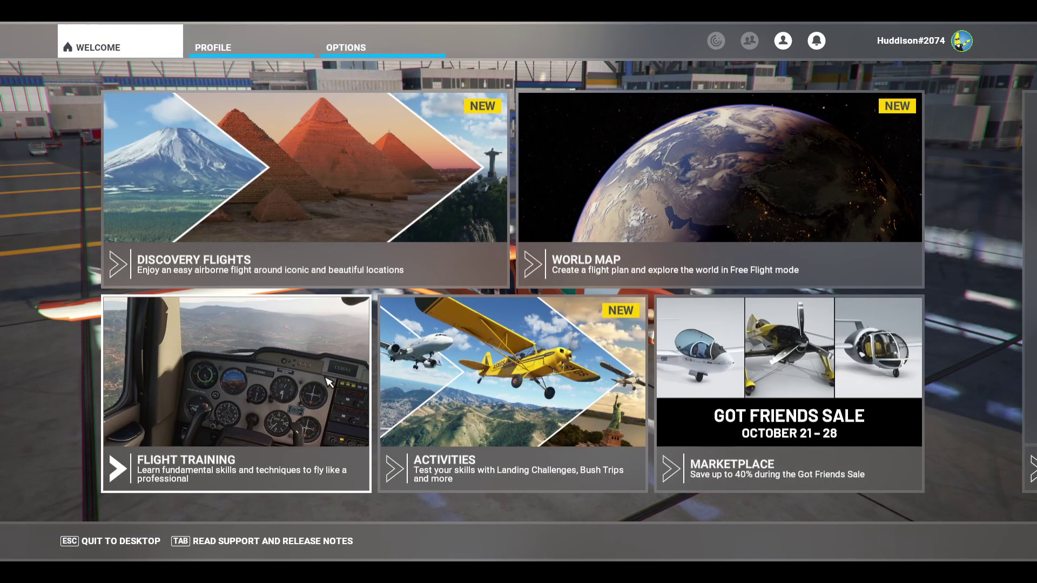